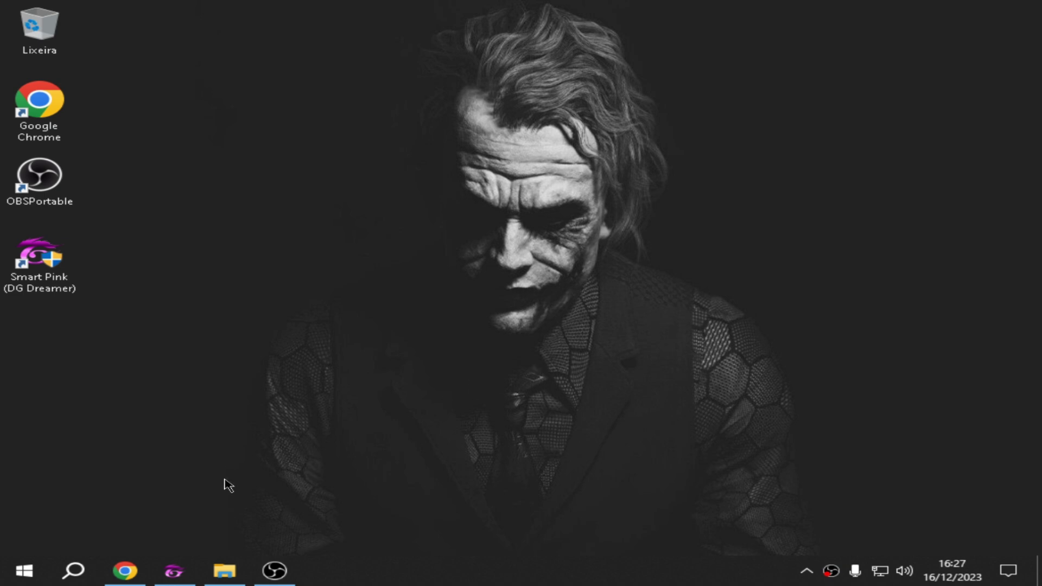
- Bring up the Smart Pink emulator, reposition its window on the desktop, and minimize it
{"action": "left_click", "coordinate": [179, 570]}
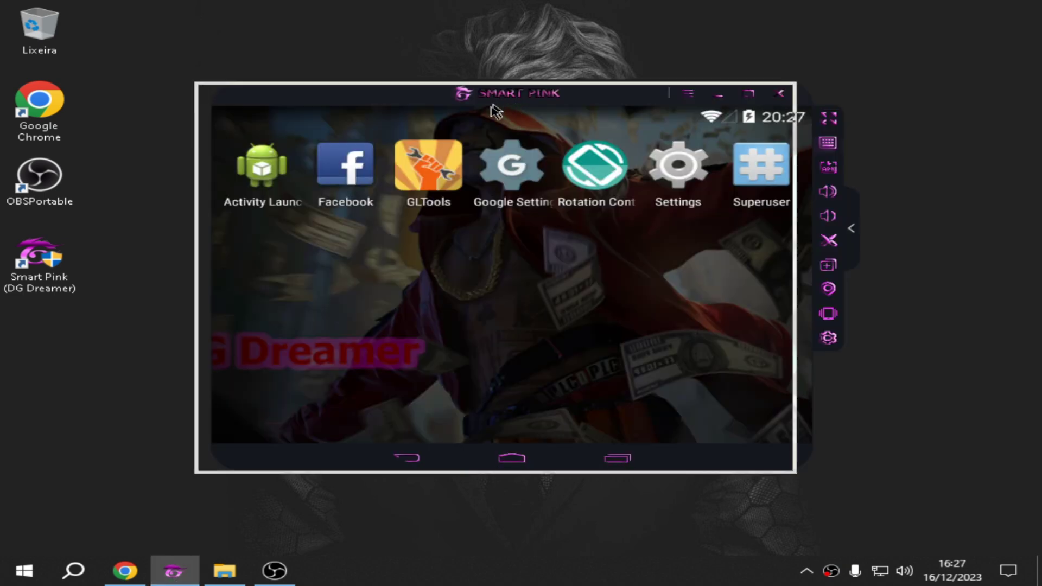
{"action": "left_click_drag", "start_coordinate": [502, 107], "coordinate": [475, 136]}
{"action": "right_click", "coordinate": [900, 120]}
{"action": "left_click", "coordinate": [905, 165]}
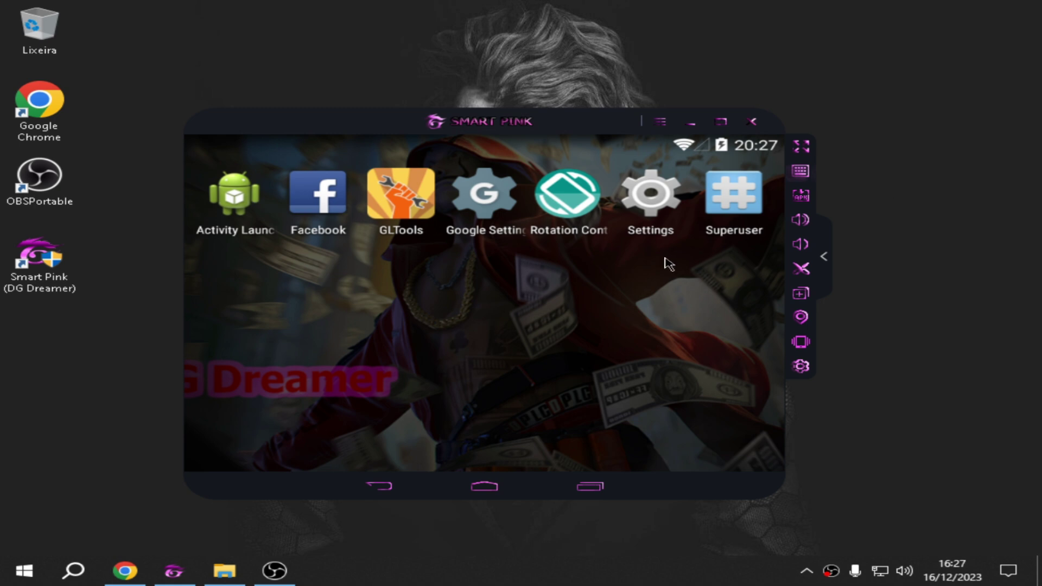
{"action": "left_click", "coordinate": [691, 121]}
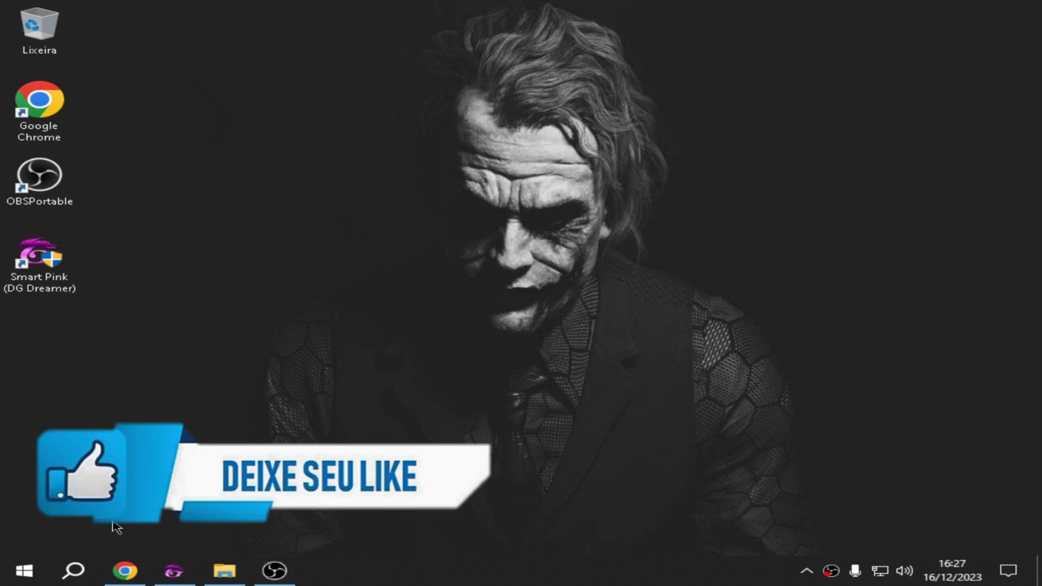
- In Chrome, complete the SMART PINK page's join-server task by accepting the Discord invite, and close the Discord tab
{"action": "left_click", "coordinate": [127, 570]}
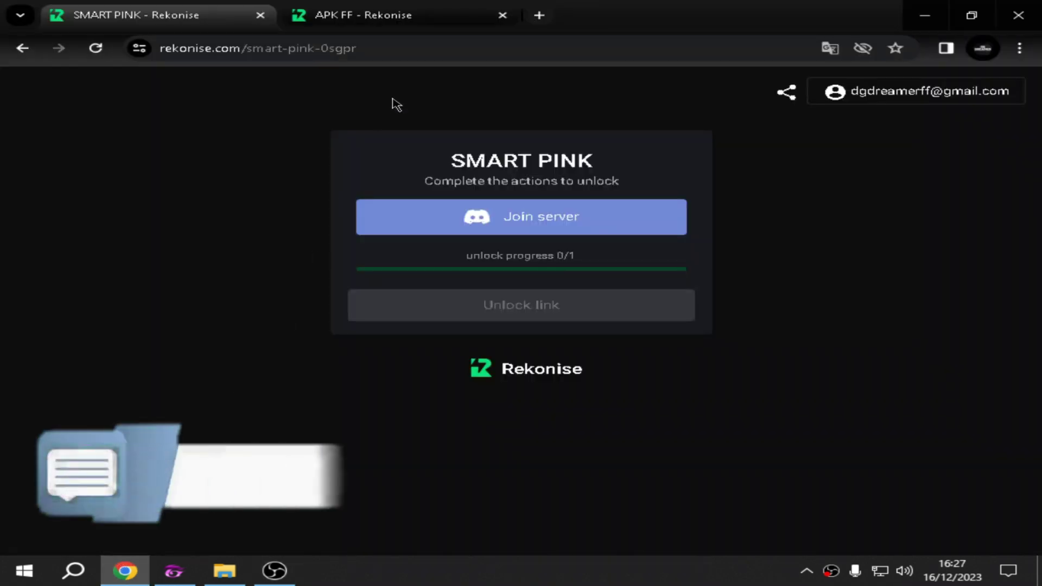
{"action": "left_click", "coordinate": [405, 49]}
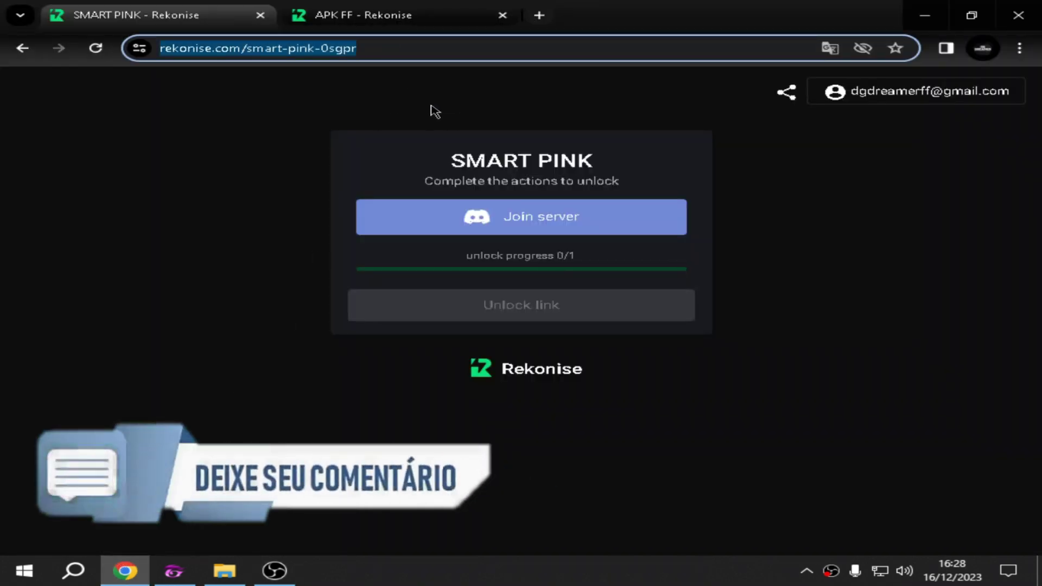
{"action": "left_click", "coordinate": [479, 216]}
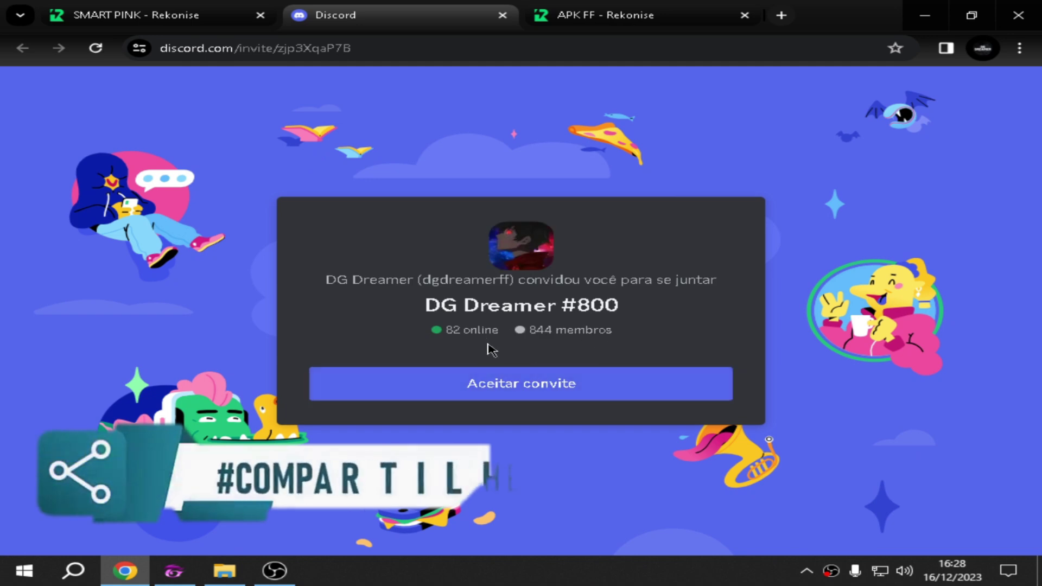
{"action": "left_click", "coordinate": [480, 377]}
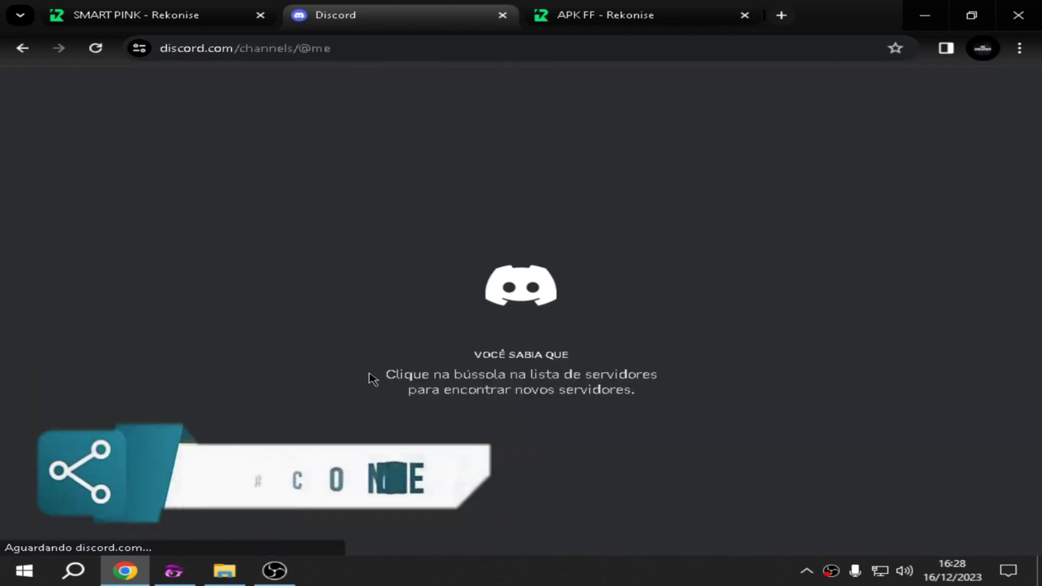
{"action": "left_click", "coordinate": [502, 16]}
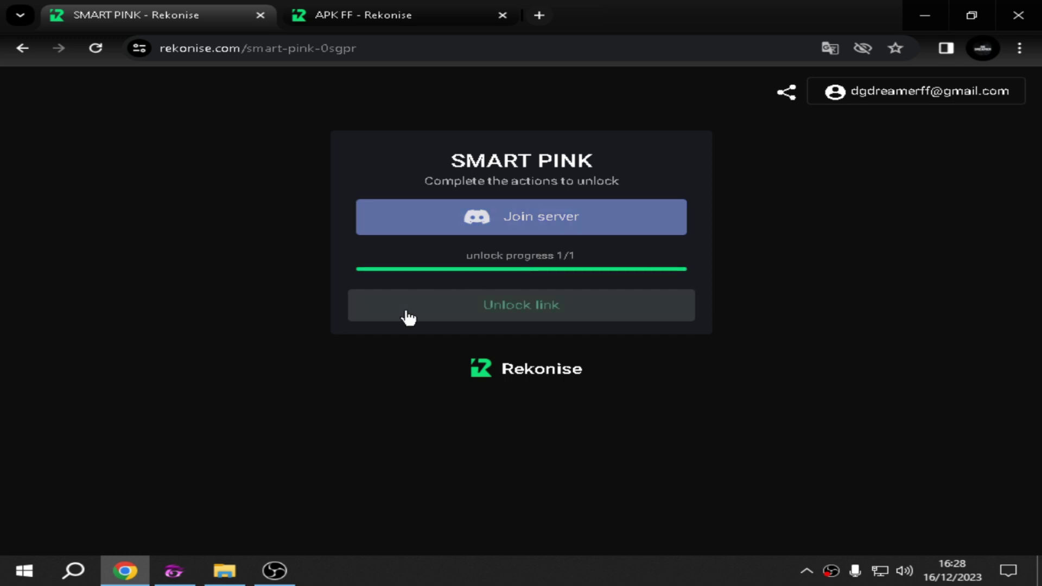
- Unlock the SMART PINK link and pass the EncurtaNet CAPTCHA by selecting and verifying the traffic light squares
{"action": "left_click", "coordinate": [530, 317]}
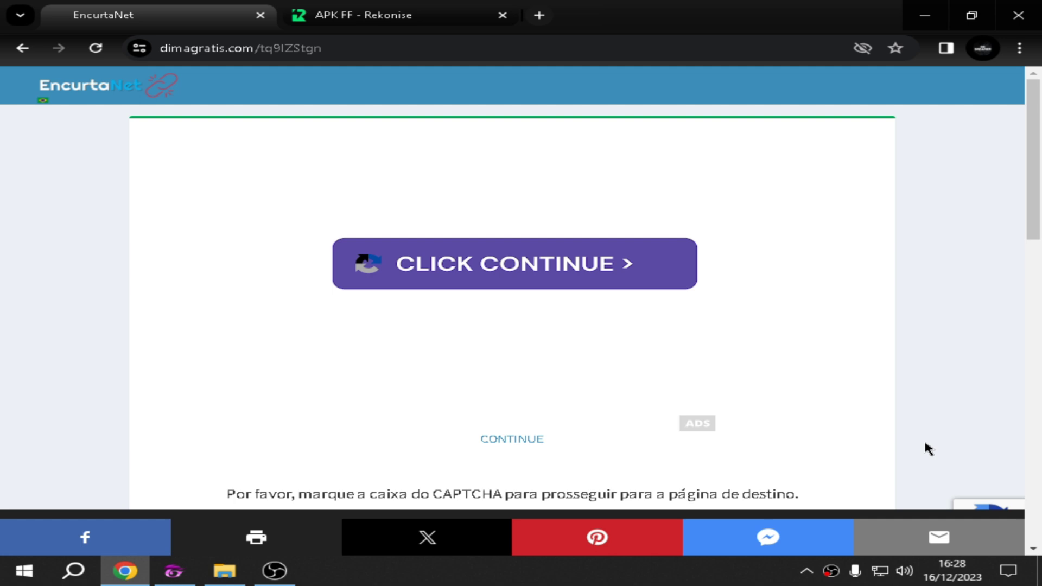
{"action": "scroll", "coordinate": [929, 449], "scroll_direction": "down", "scroll_amount": 1}
{"action": "scroll", "coordinate": [595, 291], "scroll_direction": "down", "scroll_amount": 6}
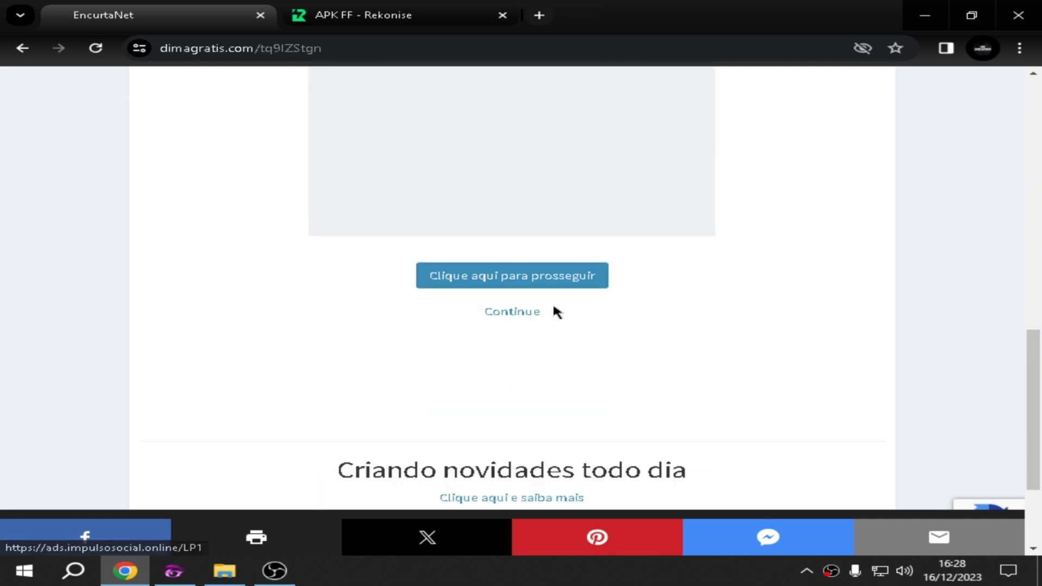
{"action": "left_click", "coordinate": [524, 283]}
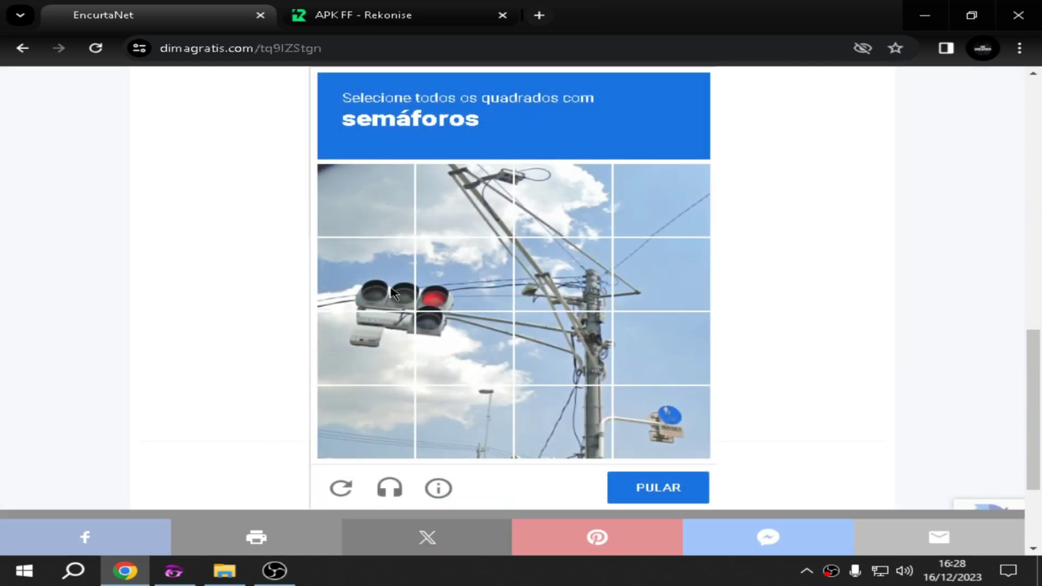
{"action": "left_click", "coordinate": [392, 293]}
{"action": "left_click", "coordinate": [472, 278]}
{"action": "left_click", "coordinate": [454, 360]}
{"action": "left_click", "coordinate": [369, 350]}
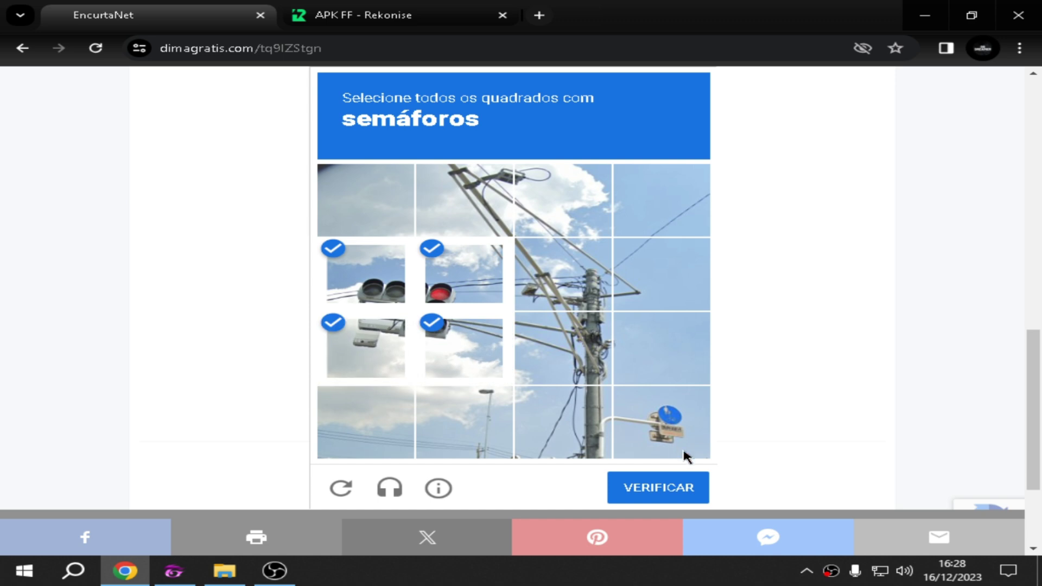
{"action": "left_click", "coordinate": [673, 491]}
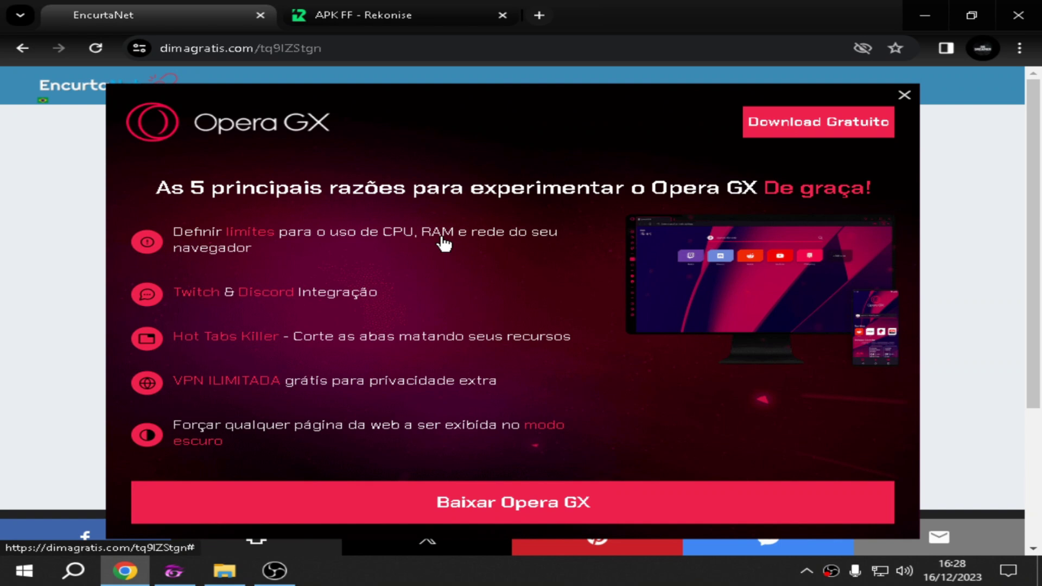
- Dismiss the Opera GX ads and pop-up tabs, and get the link to Smart Pink's MediaFire download page
{"action": "left_click", "coordinate": [904, 97]}
{"action": "left_click", "coordinate": [500, 14]}
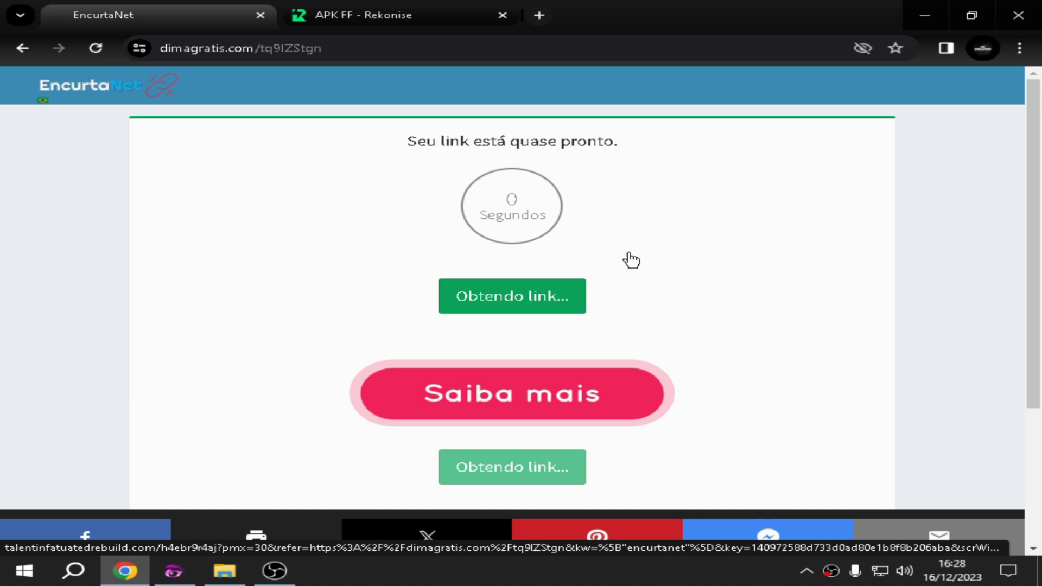
{"action": "left_click", "coordinate": [513, 310]}
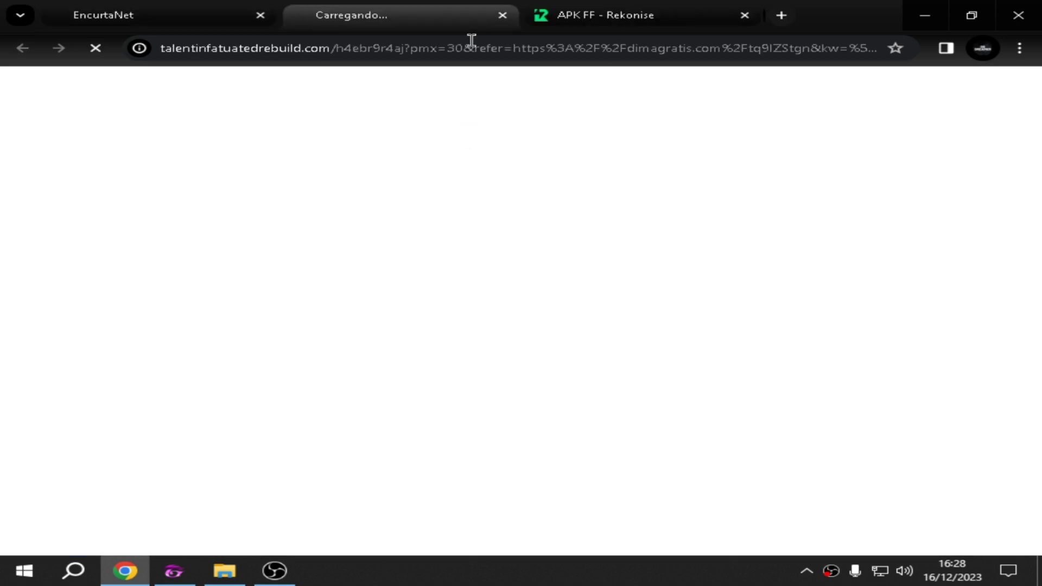
{"action": "left_click", "coordinate": [502, 15]}
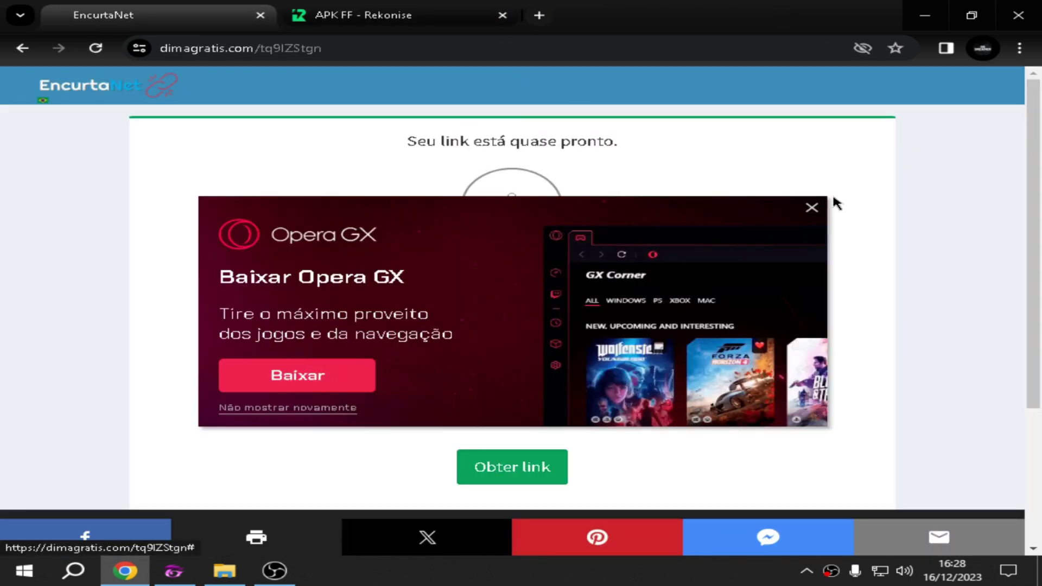
{"action": "left_click", "coordinate": [812, 207]}
{"action": "left_click", "coordinate": [501, 15]}
{"action": "left_click", "coordinate": [552, 282]}
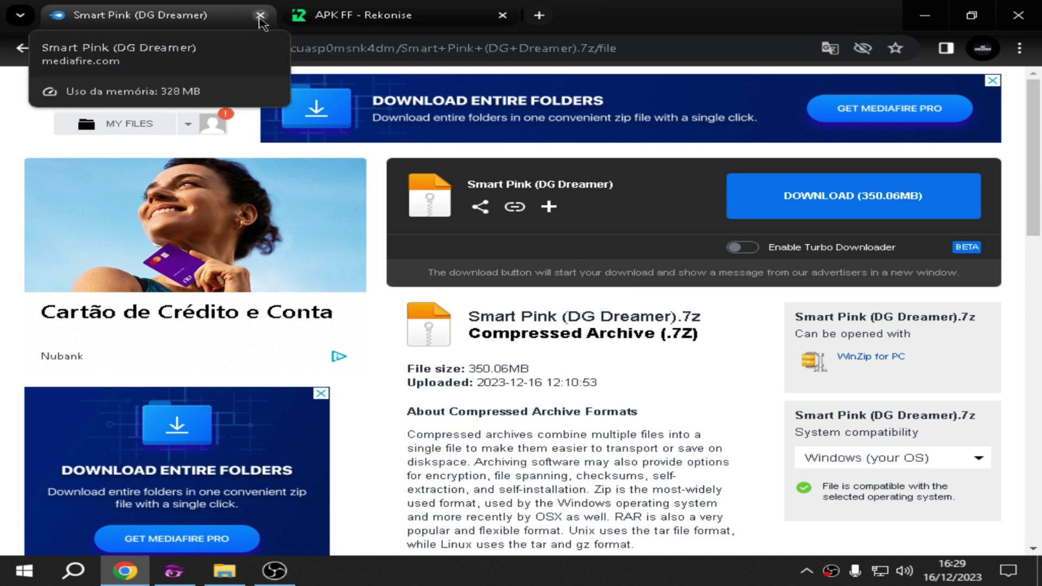
- Close the Smart Pink download page and complete the APK FF follow-user task by visiting the Instagram profile, closing it when done
{"action": "left_click", "coordinate": [260, 15]}
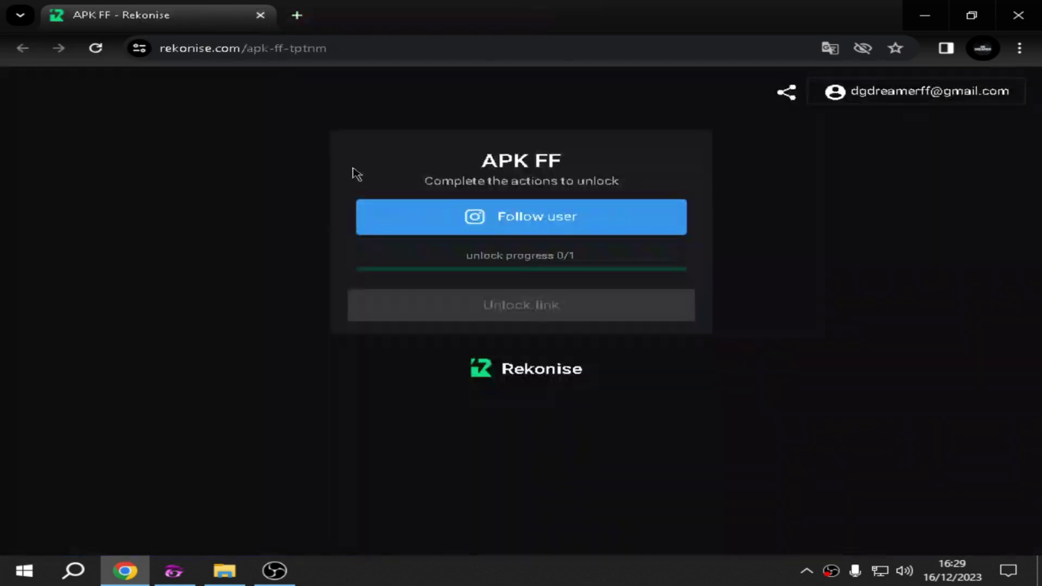
{"action": "left_click", "coordinate": [476, 218]}
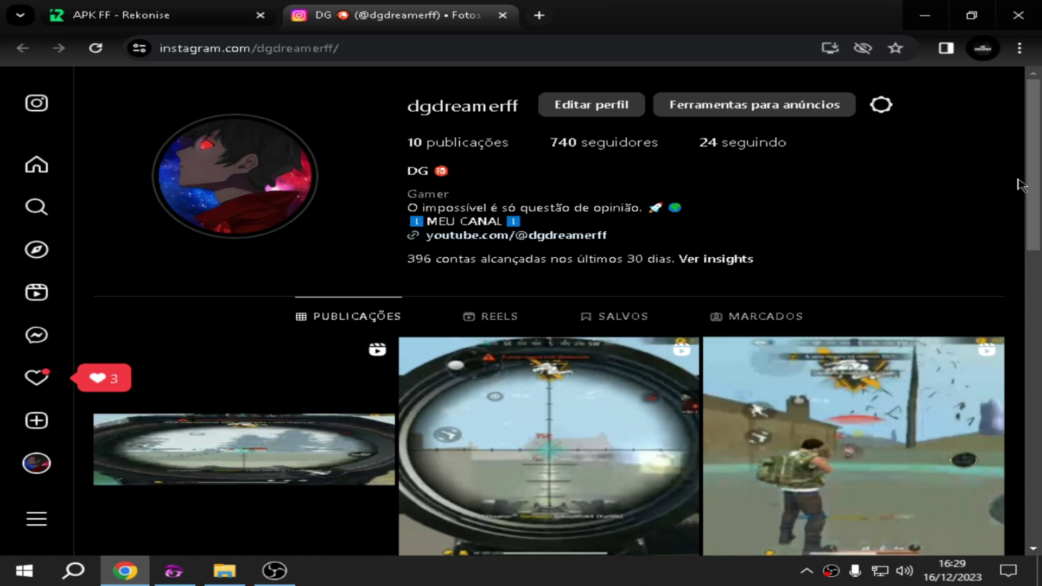
{"action": "scroll", "coordinate": [1030, 253], "scroll_direction": "down", "scroll_amount": 3}
{"action": "scroll", "coordinate": [1030, 253], "scroll_direction": "up", "scroll_amount": 3}
{"action": "left_click_drag", "start_coordinate": [408, 210], "coordinate": [601, 208]}
{"action": "left_click", "coordinate": [770, 216]}
{"action": "left_click", "coordinate": [501, 15]}
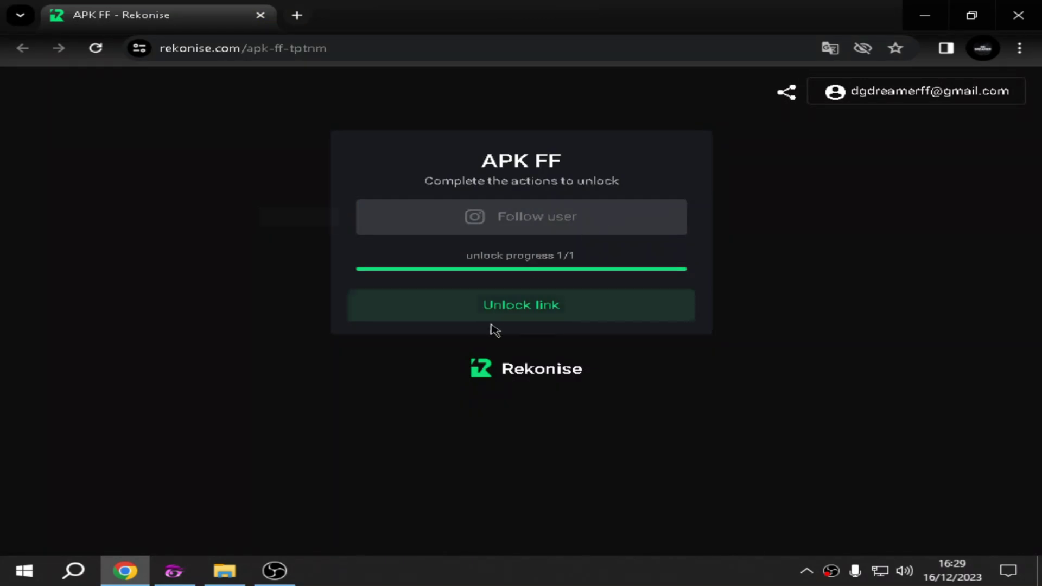
- Unlock the APK FF link and pass the EncurtaNet CAPTCHA by selecting and verifying the bridge images
{"action": "left_click", "coordinate": [408, 319]}
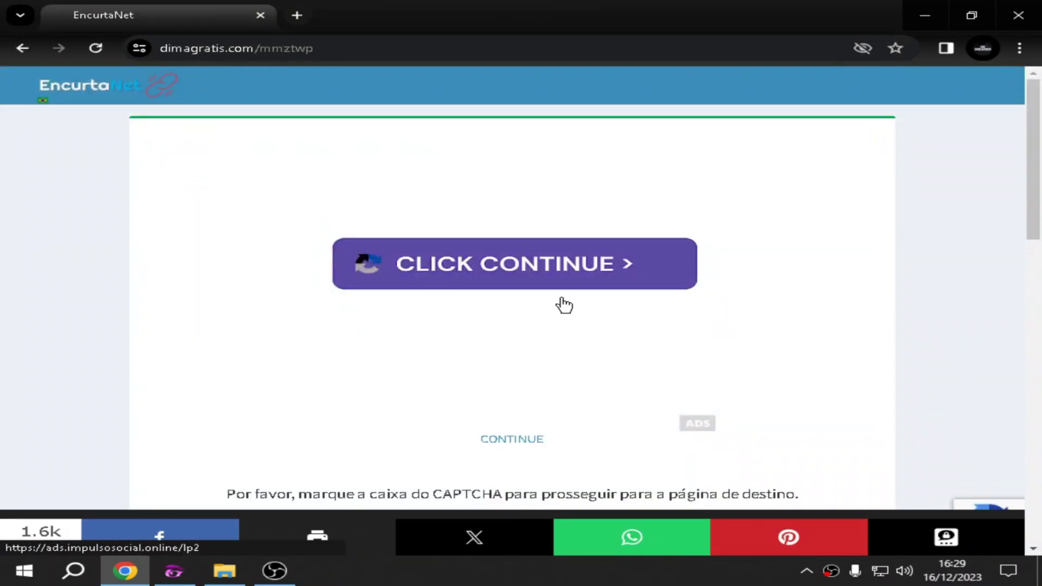
{"action": "scroll", "coordinate": [741, 332], "scroll_direction": "down", "scroll_amount": 7}
{"action": "scroll", "coordinate": [554, 380], "scroll_direction": "down", "scroll_amount": 5}
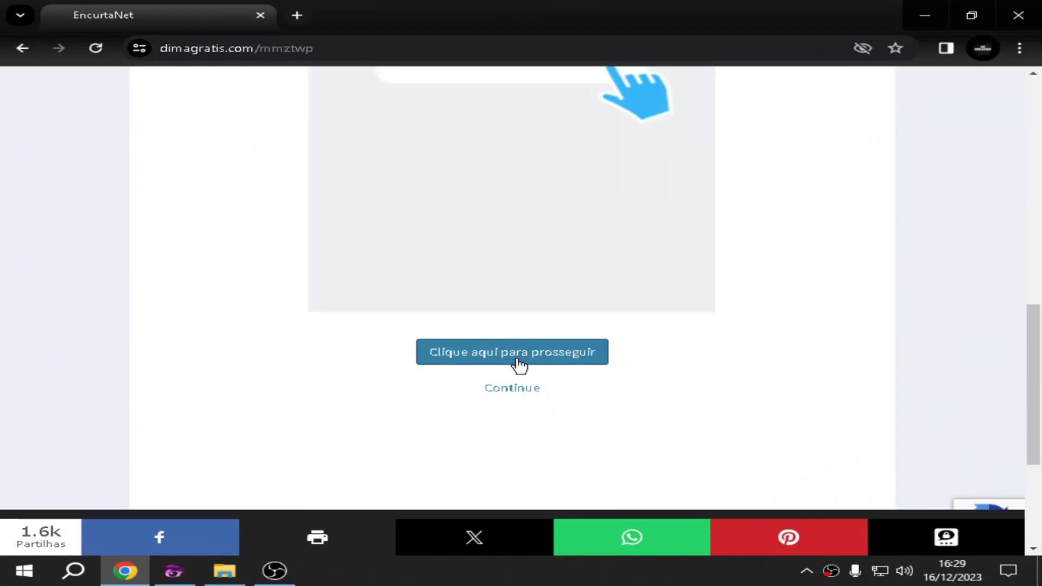
{"action": "left_click", "coordinate": [517, 358]}
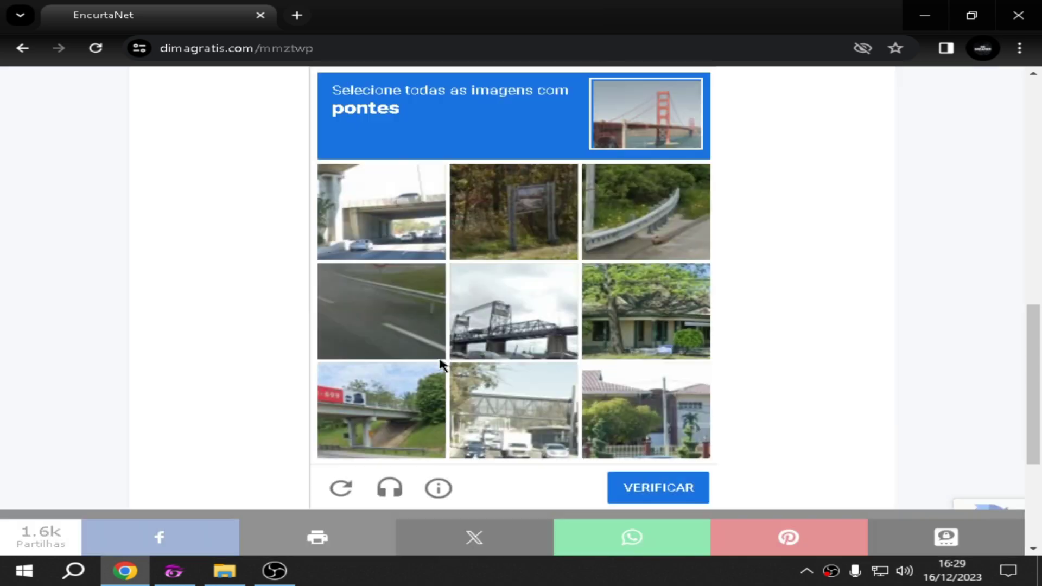
{"action": "left_click", "coordinate": [530, 335]}
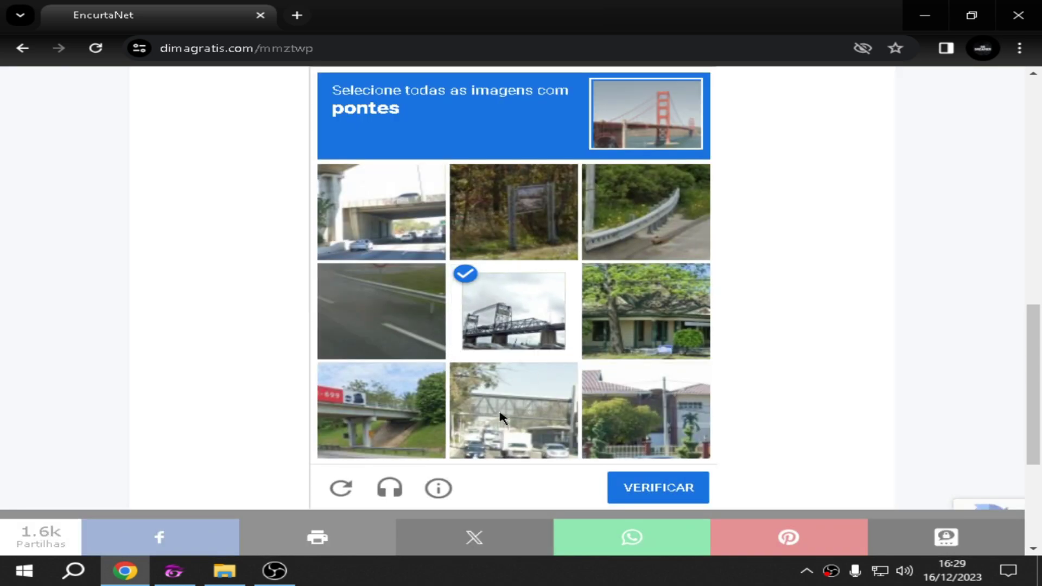
{"action": "left_click", "coordinate": [401, 432]}
{"action": "left_click", "coordinate": [396, 254]}
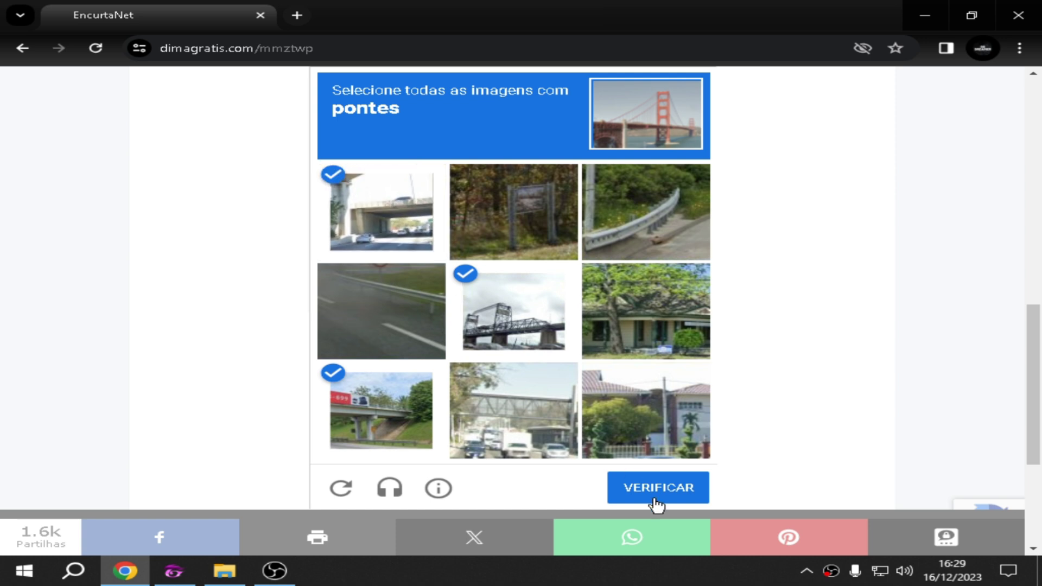
{"action": "left_click", "coordinate": [658, 487]}
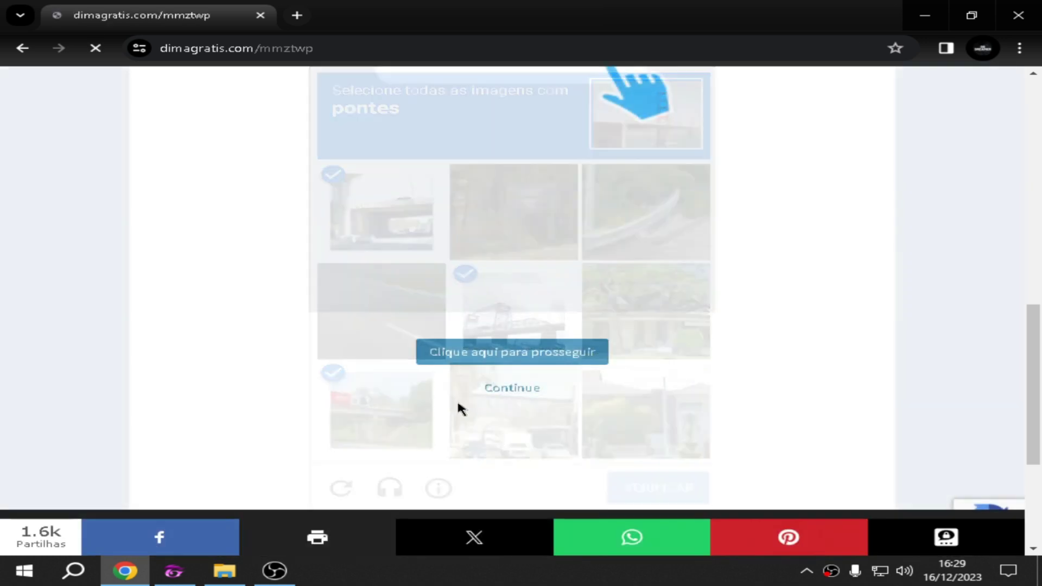
- Clear the ad overlay and pop-up tabs, get the link to the Free Fire DG DREAMER download page, and dismiss its translation prompt
{"action": "left_click", "coordinate": [458, 351]}
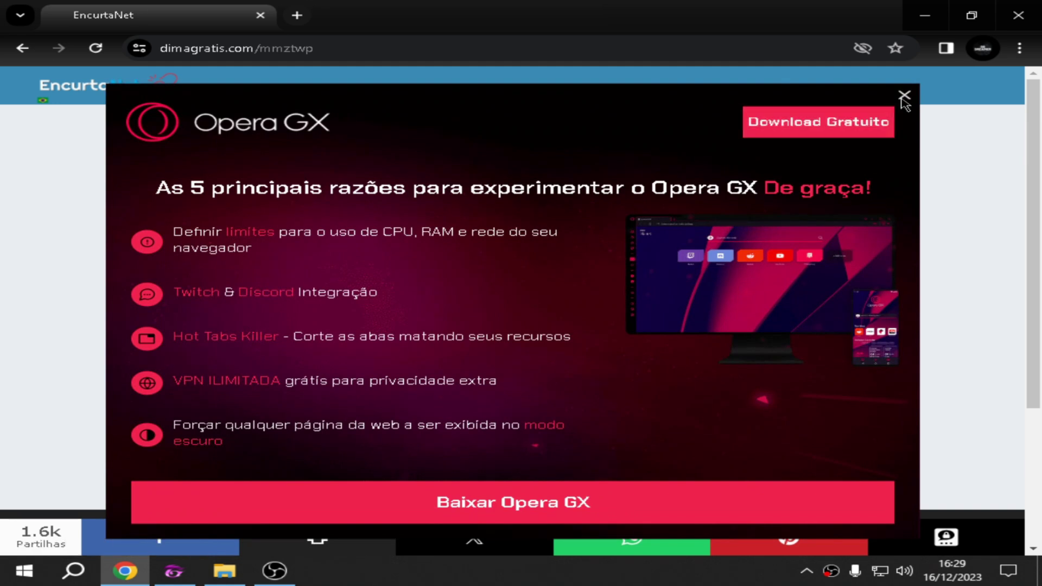
{"action": "left_click", "coordinate": [904, 98]}
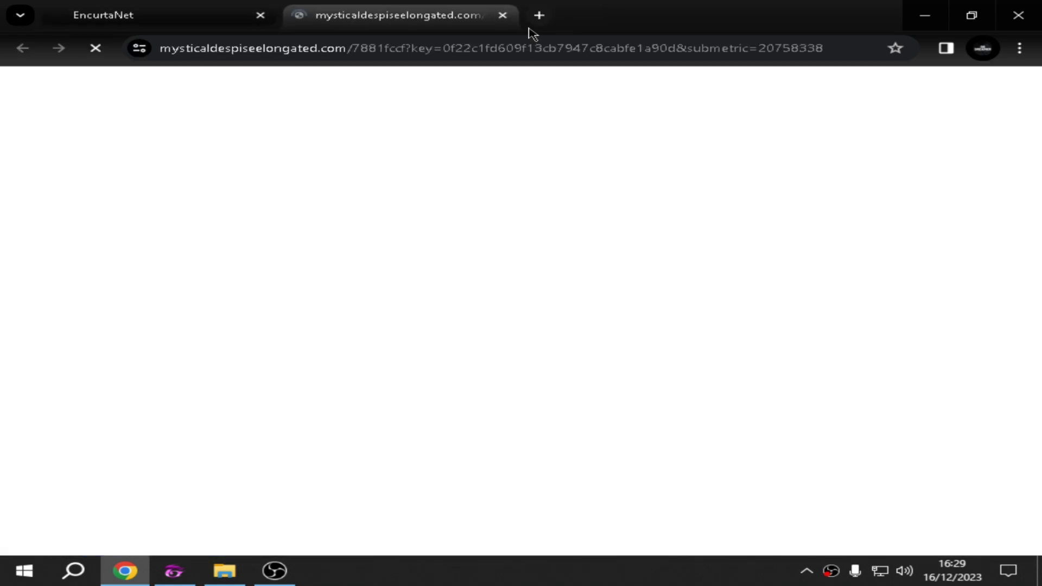
{"action": "left_click", "coordinate": [503, 15]}
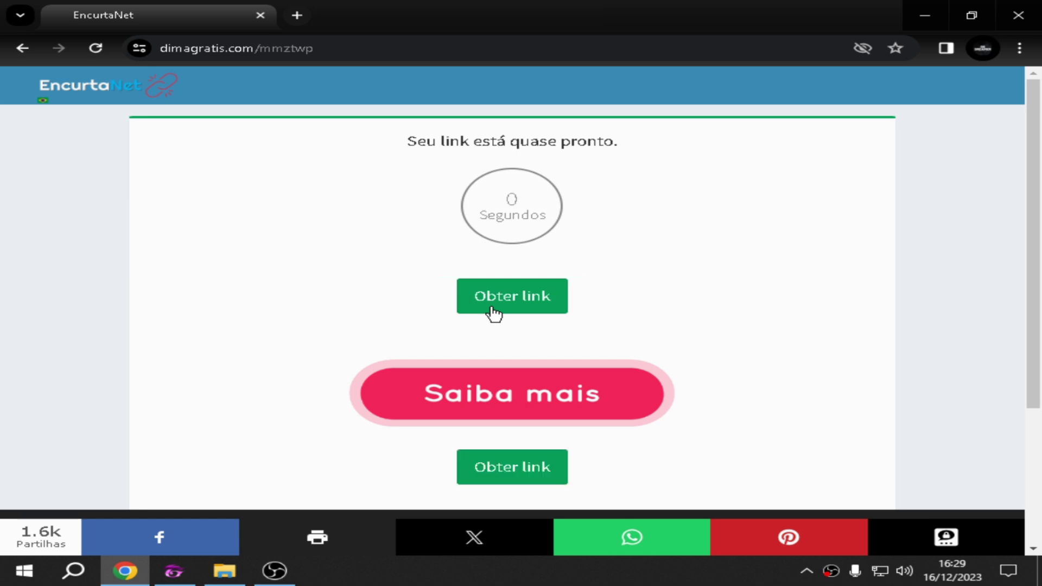
{"action": "left_click", "coordinate": [526, 296]}
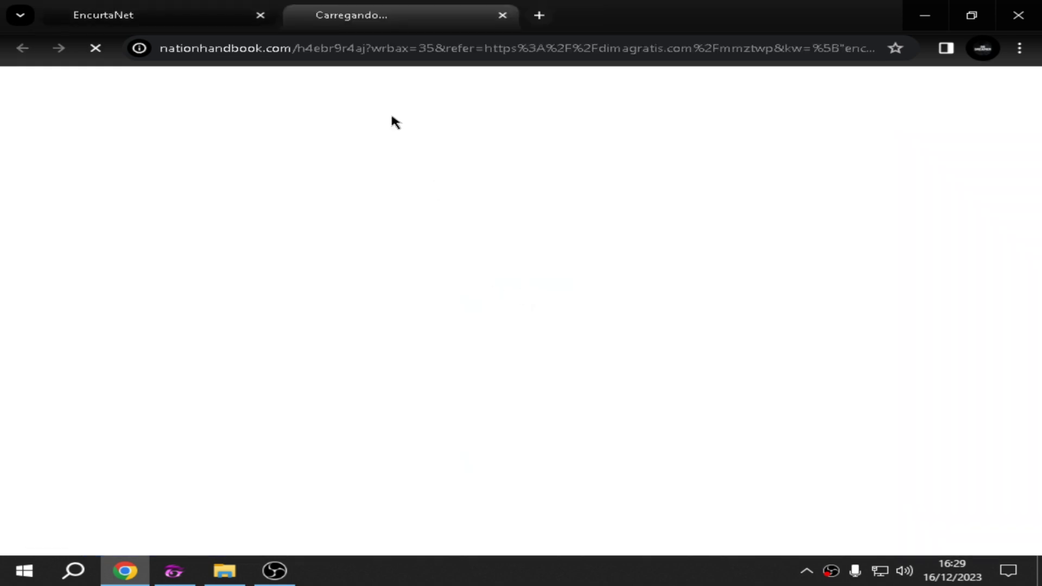
{"action": "left_click", "coordinate": [503, 15]}
{"action": "left_click", "coordinate": [535, 297]}
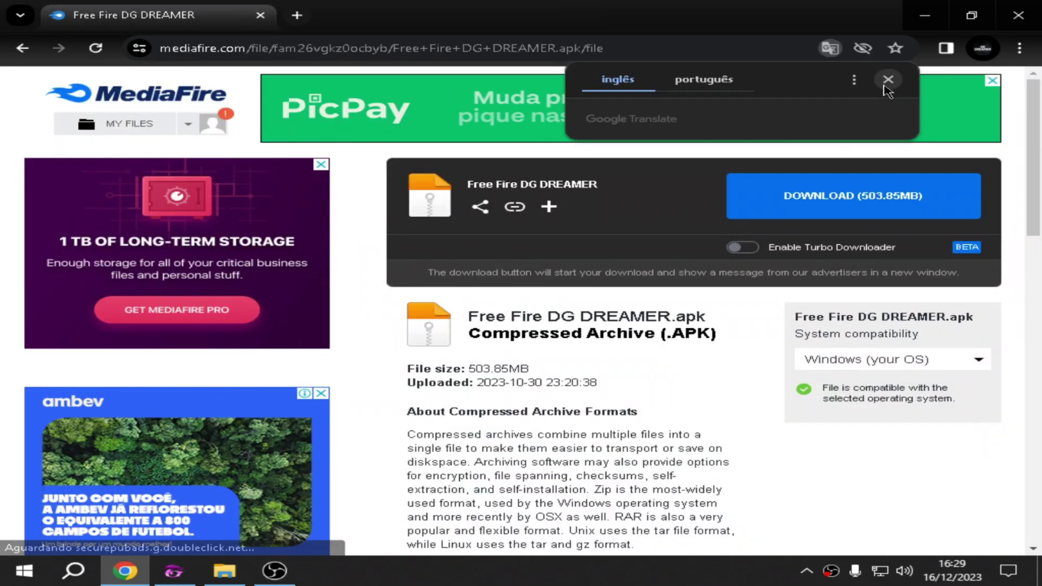
{"action": "left_click", "coordinate": [885, 84]}
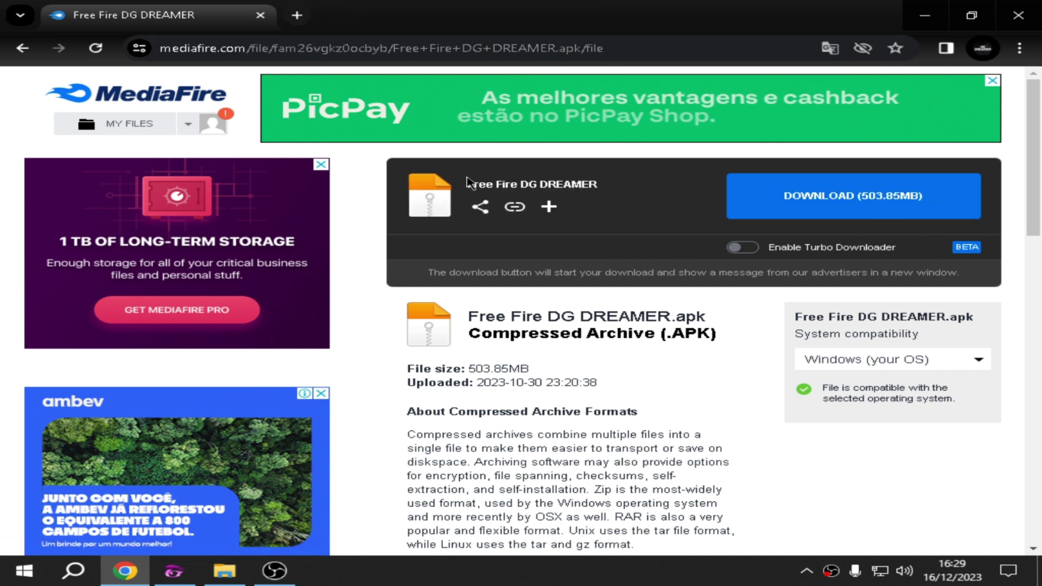
- Close the Free Fire DG DREAMER download page and exit the browser
{"action": "left_click_drag", "start_coordinate": [589, 185], "coordinate": [580, 187]}
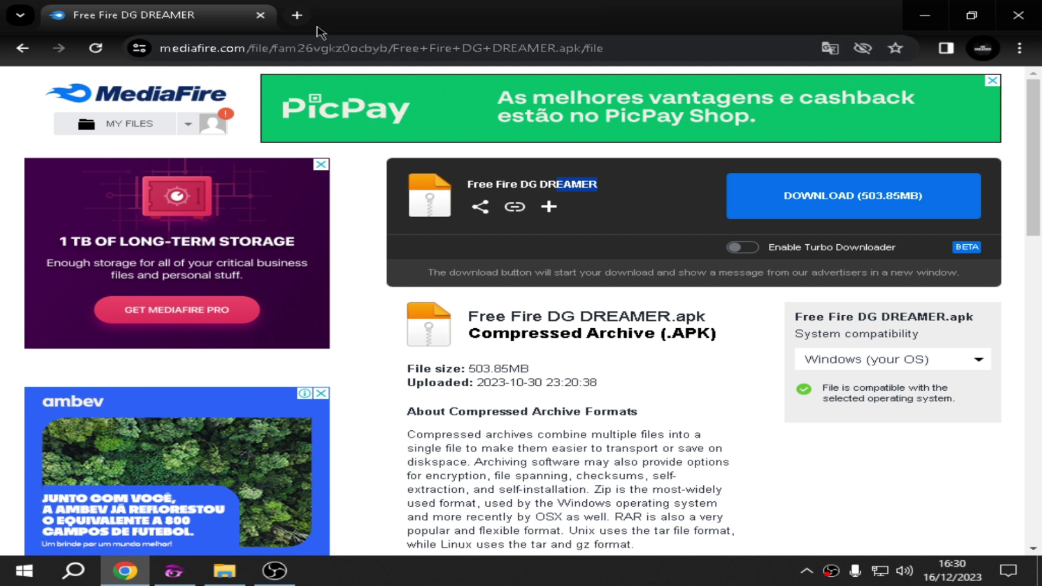
{"action": "left_click", "coordinate": [297, 16]}
{"action": "left_click", "coordinate": [239, 17]}
{"action": "left_click", "coordinate": [260, 15]}
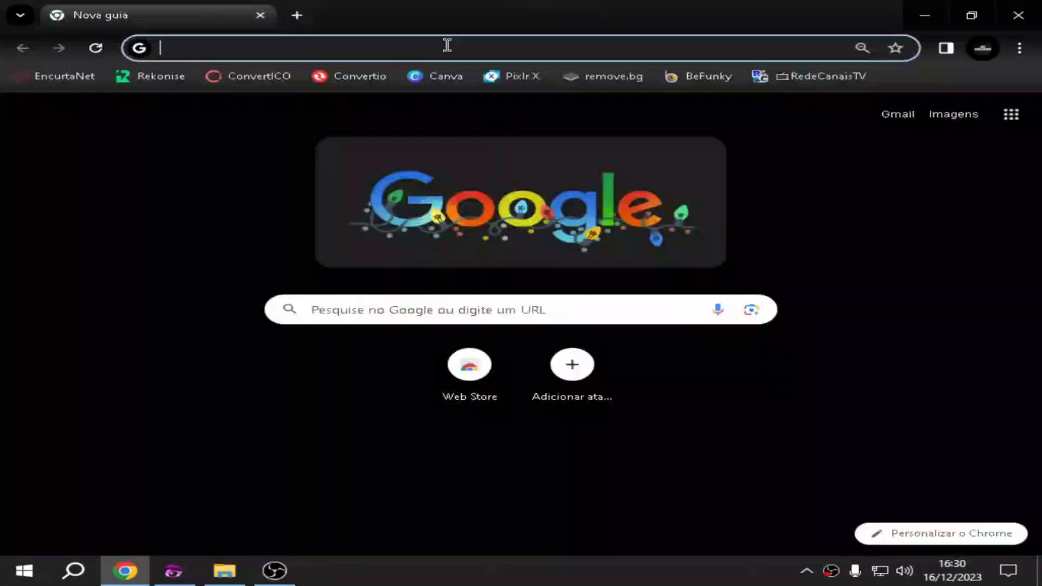
{"action": "left_click", "coordinate": [1018, 15]}
- Switch to the File Explorer window showing the Downloads folder
{"action": "right_click", "coordinate": [522, 186]}
{"action": "left_click", "coordinate": [564, 233]}
{"action": "left_click", "coordinate": [175, 570]}
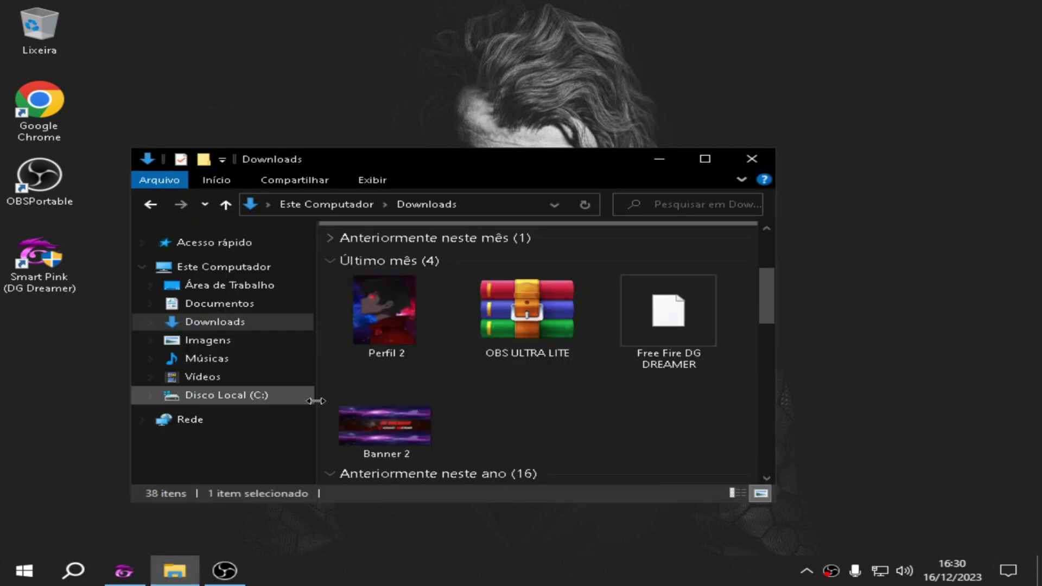
- Go to the Downloads folder, select the Smart Pink (DG Dreamer) archive and examine its extraction options without extracting it
{"action": "left_click", "coordinate": [245, 321]}
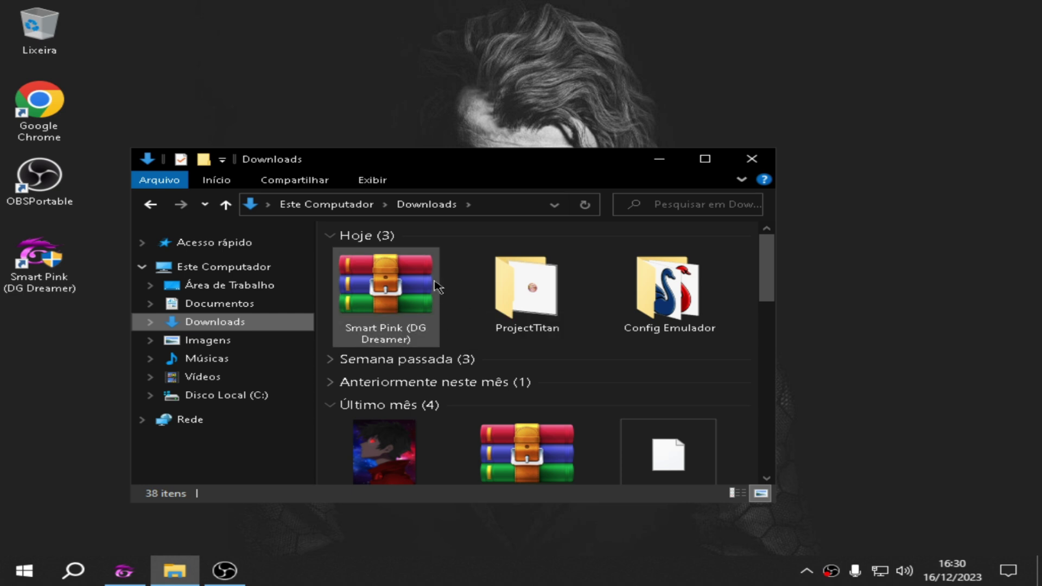
{"action": "left_click", "coordinate": [350, 293]}
{"action": "right_click", "coordinate": [404, 311]}
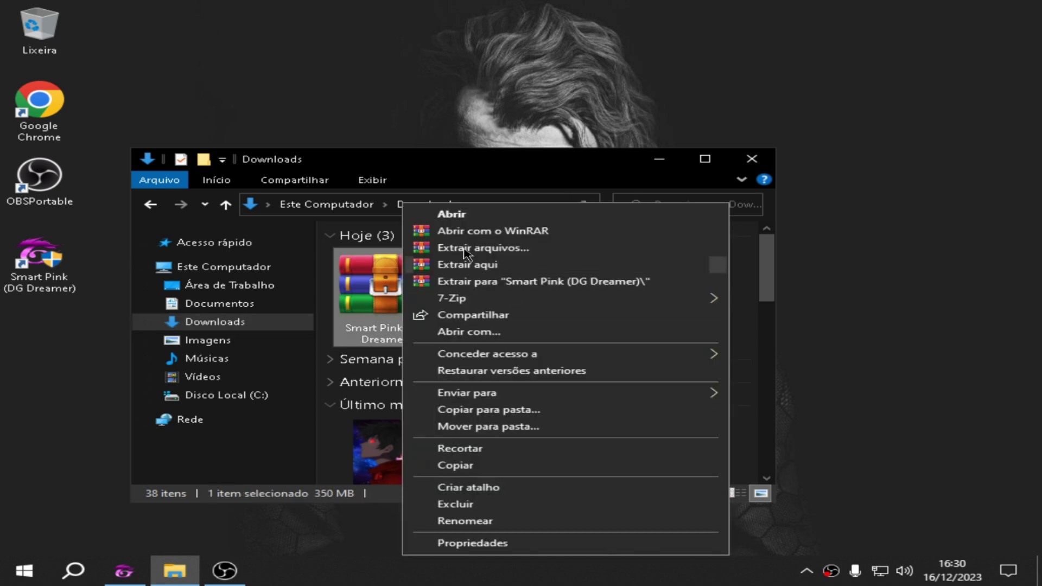
{"action": "right_click", "coordinate": [344, 312]}
{"action": "left_click", "coordinate": [855, 283]}
{"action": "left_click", "coordinate": [402, 298]}
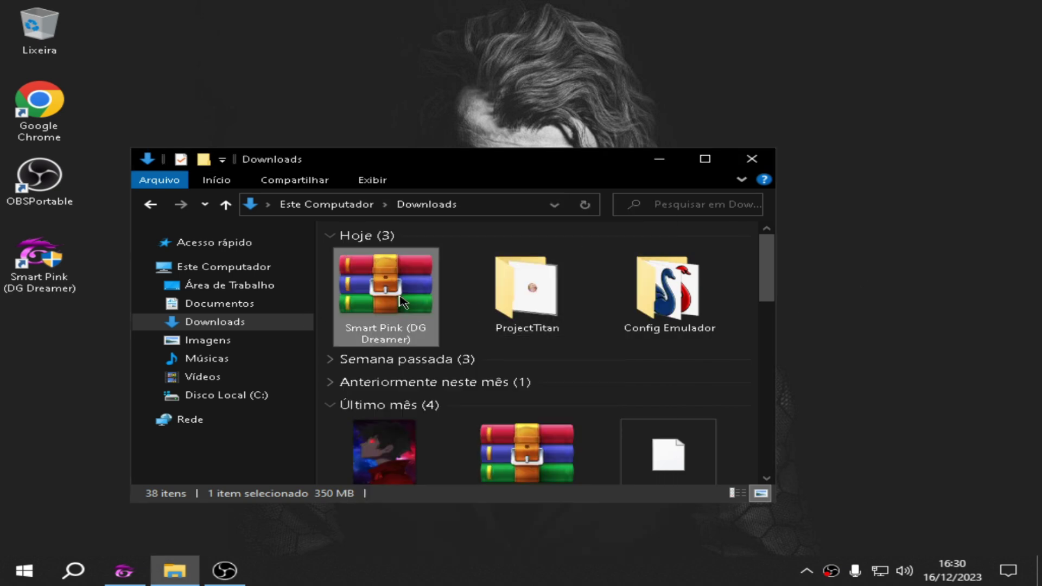
{"action": "right_click", "coordinate": [400, 298]}
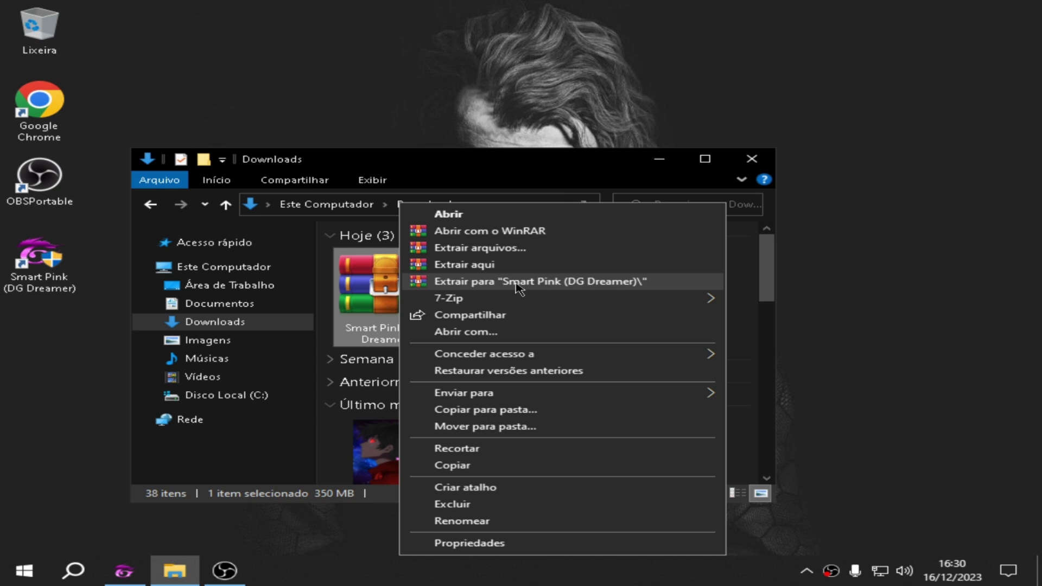
{"action": "left_click", "coordinate": [791, 226]}
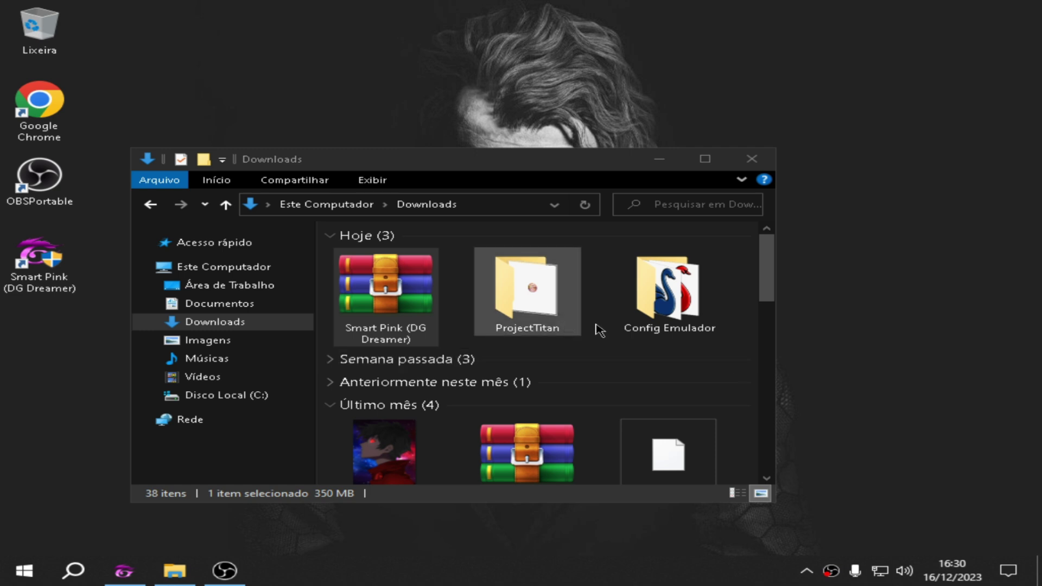
- Open the Engine folder inside ProjectTitan and locate the Smart Pink (DG Dreamer) application
{"action": "double_click", "coordinate": [540, 307]}
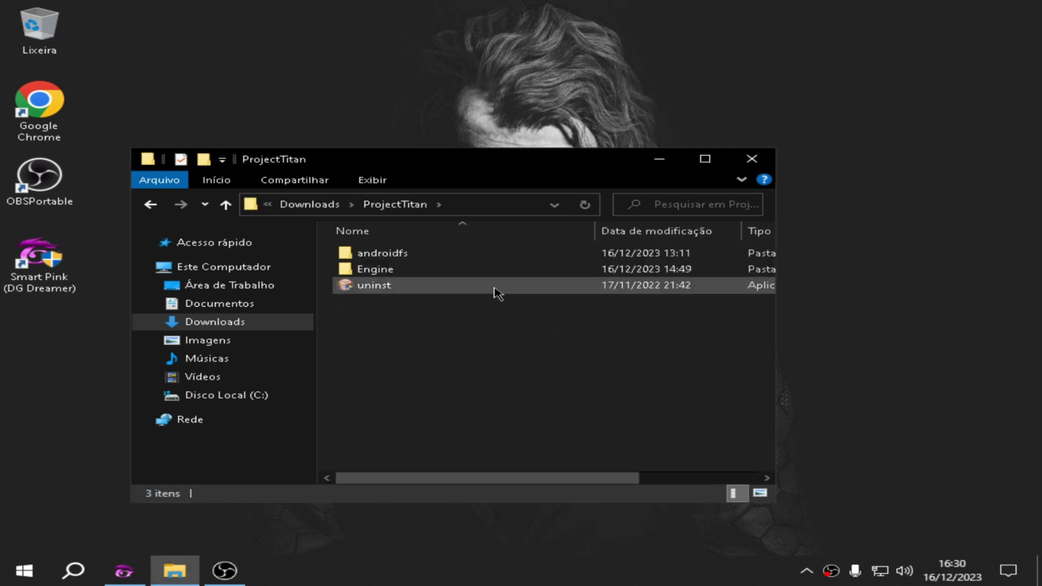
{"action": "left_click", "coordinate": [412, 275]}
{"action": "double_click", "coordinate": [414, 272]}
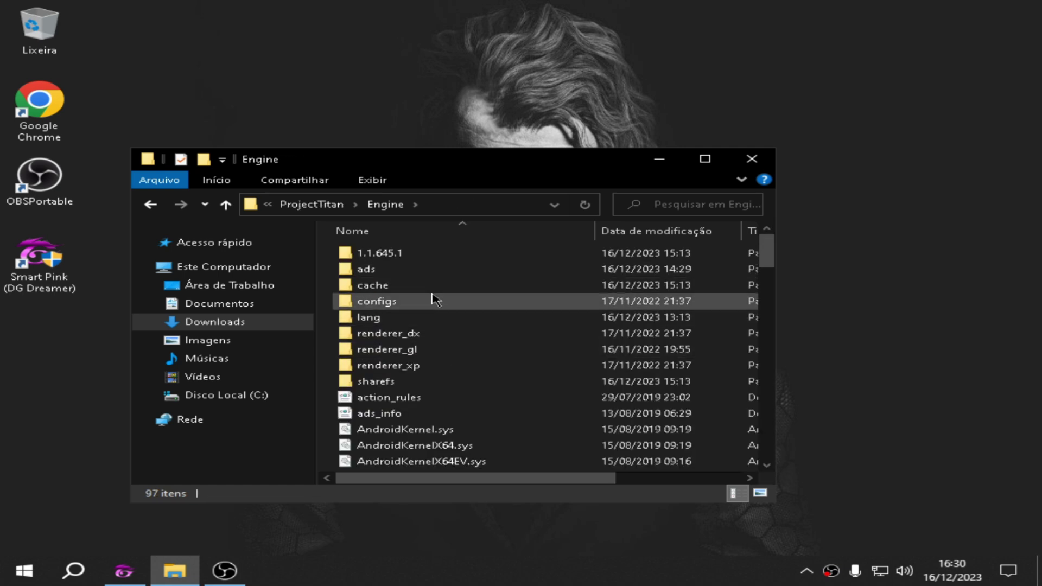
{"action": "scroll", "coordinate": [450, 320], "scroll_direction": "down", "scroll_amount": 5}
{"action": "scroll", "coordinate": [465, 364], "scroll_direction": "down", "scroll_amount": 20}
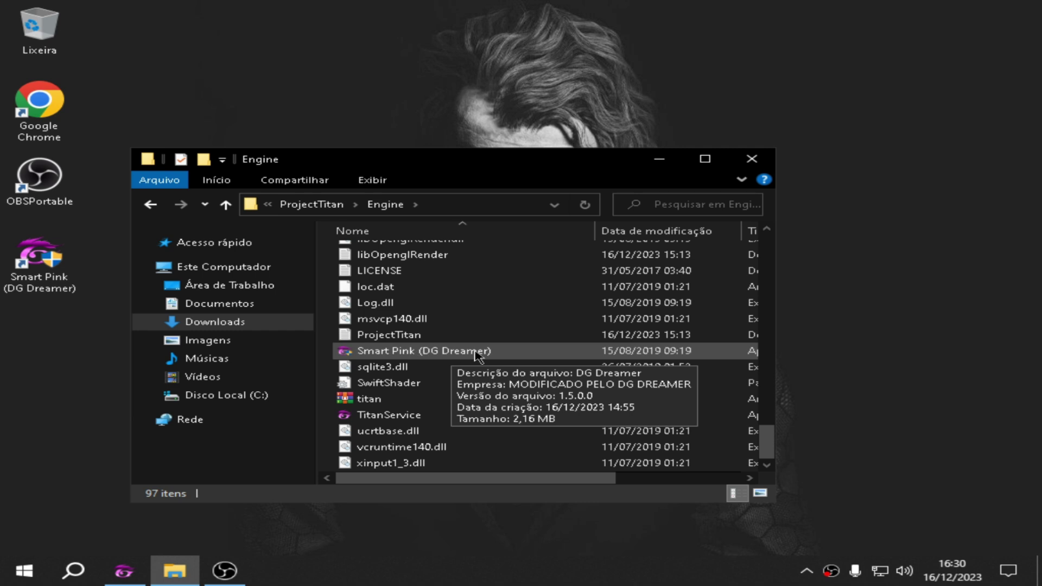
- Send a shortcut of the Smart Pink (DG Dreamer) application to the desktop and close the Engine folder window
{"action": "left_click", "coordinate": [463, 359]}
{"action": "mouse_move", "coordinate": [499, 477]}
{"action": "left_mouse_down"}
{"action": "mouse_move", "coordinate": [546, 479]}
{"action": "mouse_move", "coordinate": [489, 481]}
{"action": "left_mouse_up"}
{"action": "right_click", "coordinate": [408, 351]}
{"action": "left_click", "coordinate": [365, 354]}
{"action": "right_click", "coordinate": [365, 352]}
{"action": "left_click", "coordinate": [597, 354]}
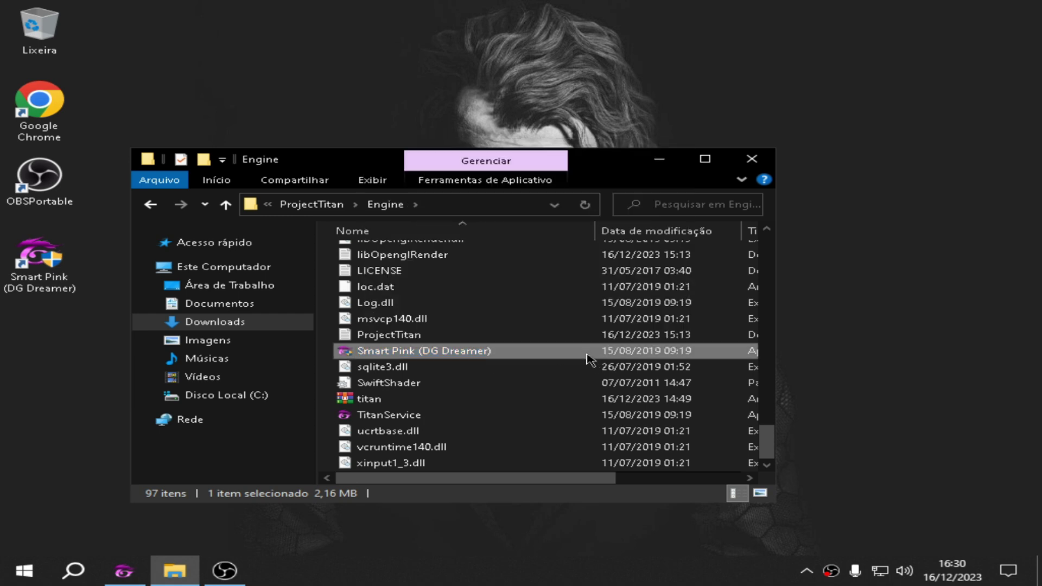
{"action": "right_click", "coordinate": [597, 354]}
{"action": "mouse_move", "coordinate": [624, 395]}
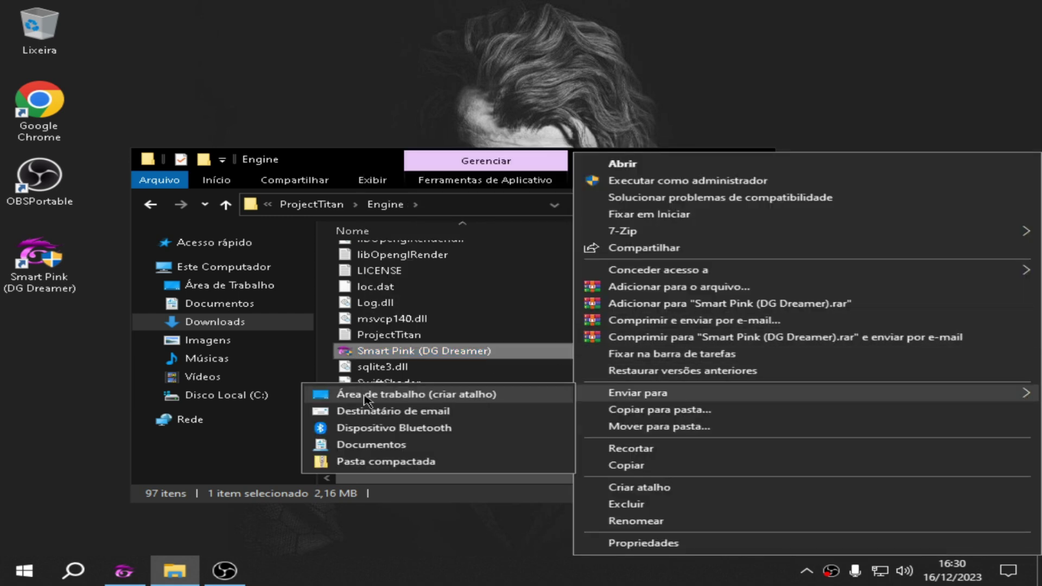
{"action": "left_click", "coordinate": [444, 395]}
{"action": "left_click", "coordinate": [764, 159]}
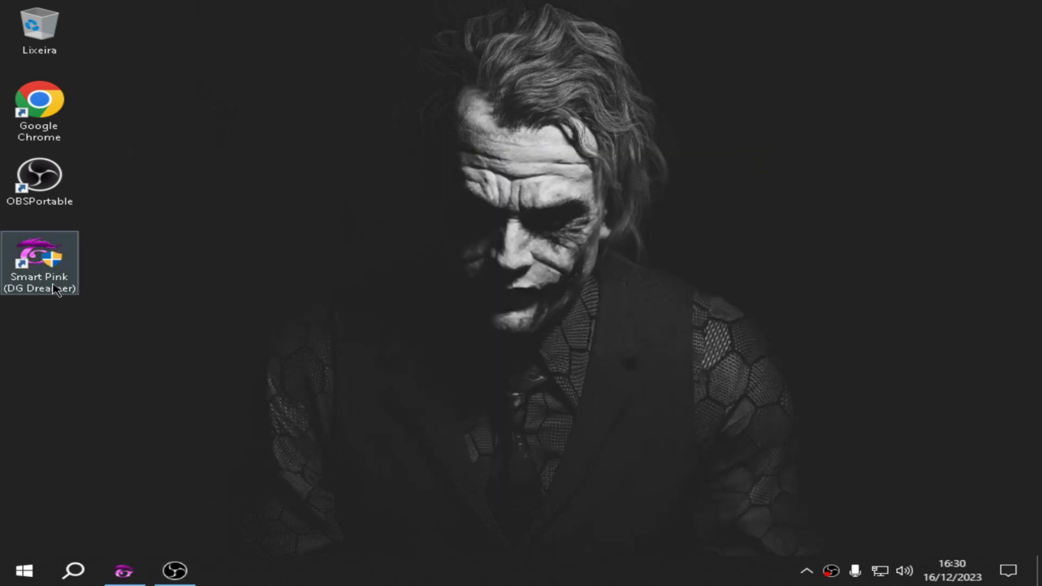
- Bring up the Smart Pink emulator and open the Downloads folder so that its window only partly covers the emulator
{"action": "left_click", "coordinate": [124, 569]}
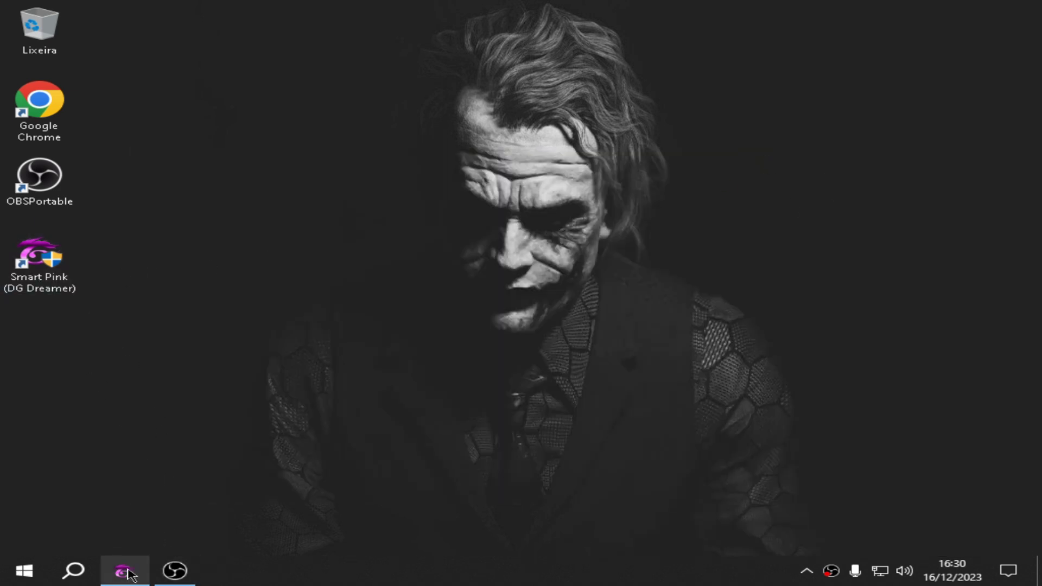
{"action": "left_click_drag", "start_coordinate": [587, 122], "coordinate": [538, 106]}
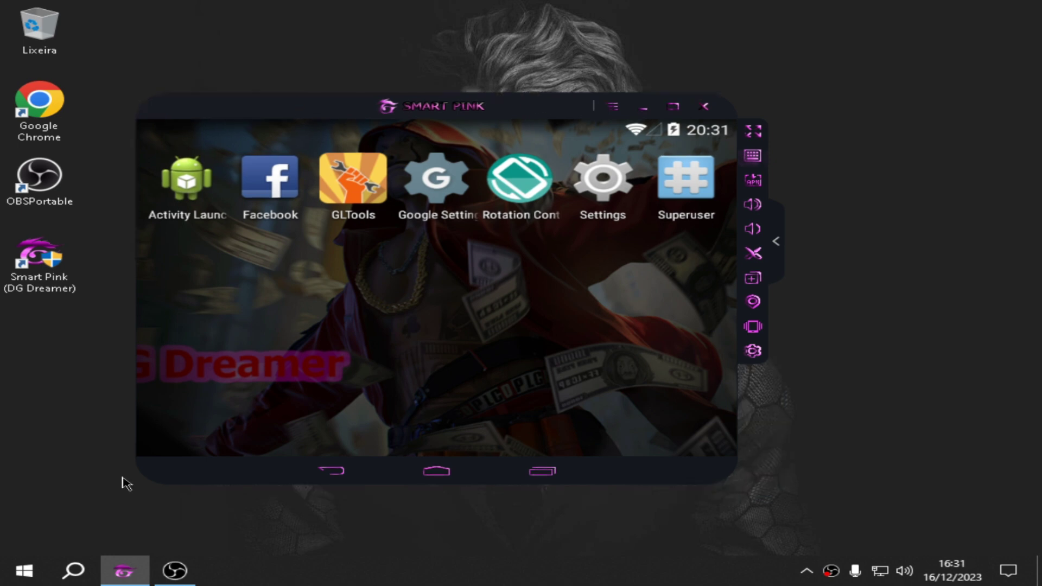
{"action": "double_click", "coordinate": [38, 27]}
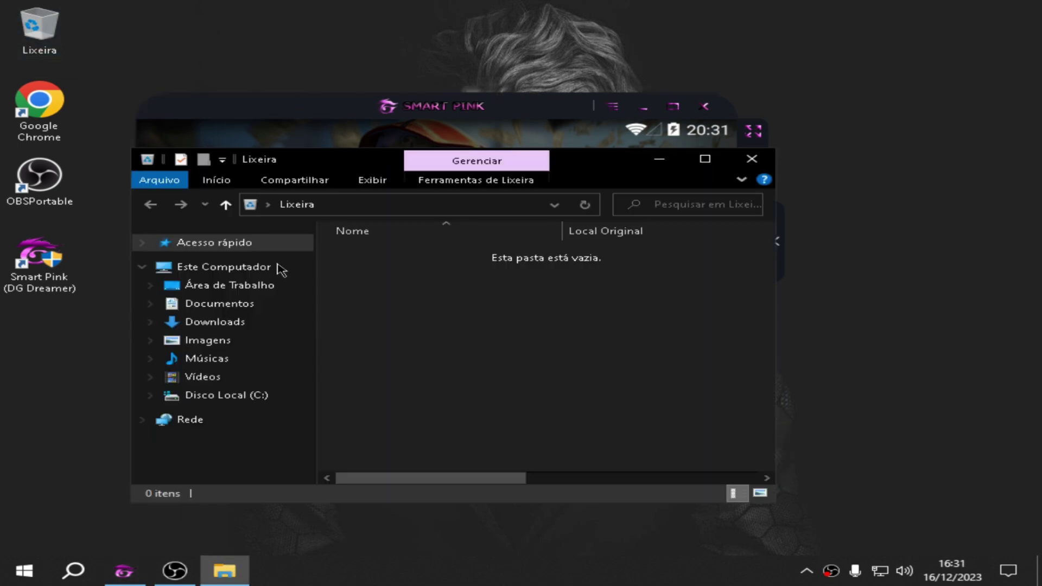
{"action": "left_click", "coordinate": [255, 321]}
{"action": "left_click_drag", "start_coordinate": [542, 157], "coordinate": [365, 154]}
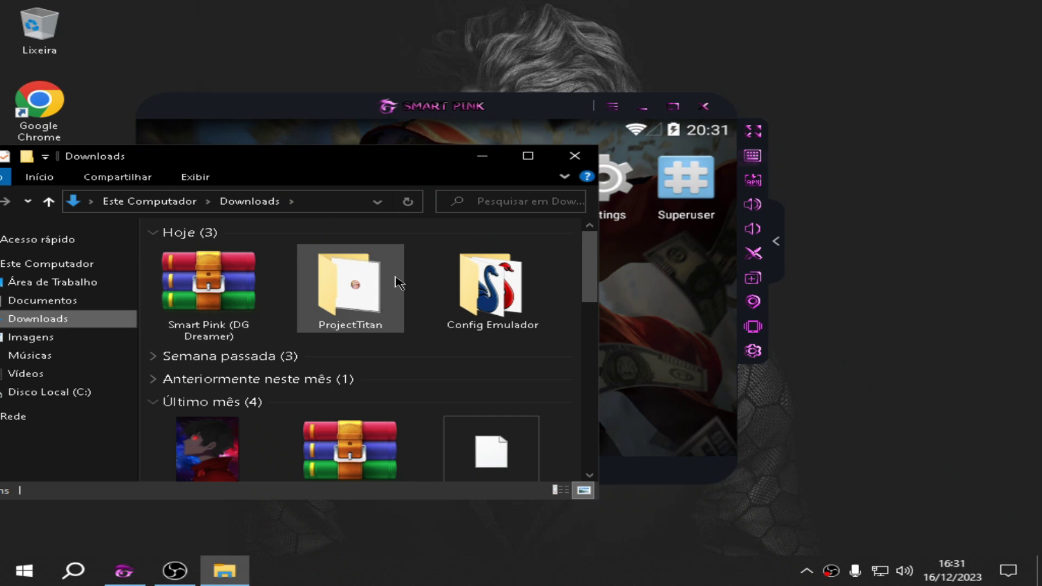
- Install the Free Fire DG DREAMER file from Downloads in the Smart Pink emulator and check the system notifications for the installation
{"action": "scroll", "coordinate": [404, 306], "scroll_direction": "down", "scroll_amount": 5}
{"action": "scroll", "coordinate": [461, 349], "scroll_direction": "up", "scroll_amount": 3}
{"action": "scroll", "coordinate": [509, 363], "scroll_direction": "up", "scroll_amount": 1}
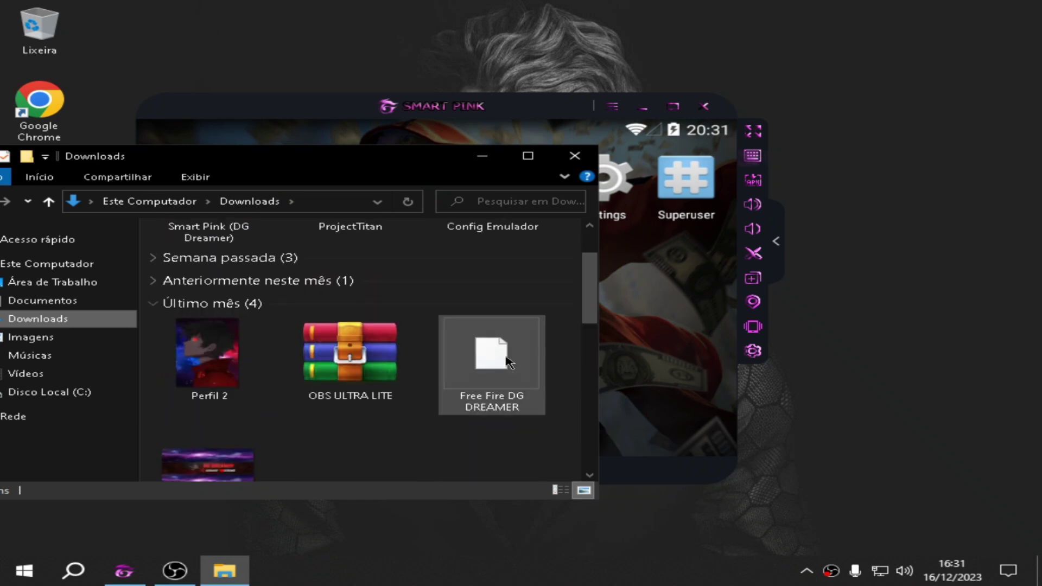
{"action": "left_click", "coordinate": [494, 370]}
{"action": "left_click_drag", "start_coordinate": [498, 375], "coordinate": [617, 374]}
{"action": "left_click_drag", "start_coordinate": [686, 341], "coordinate": [685, 341]}
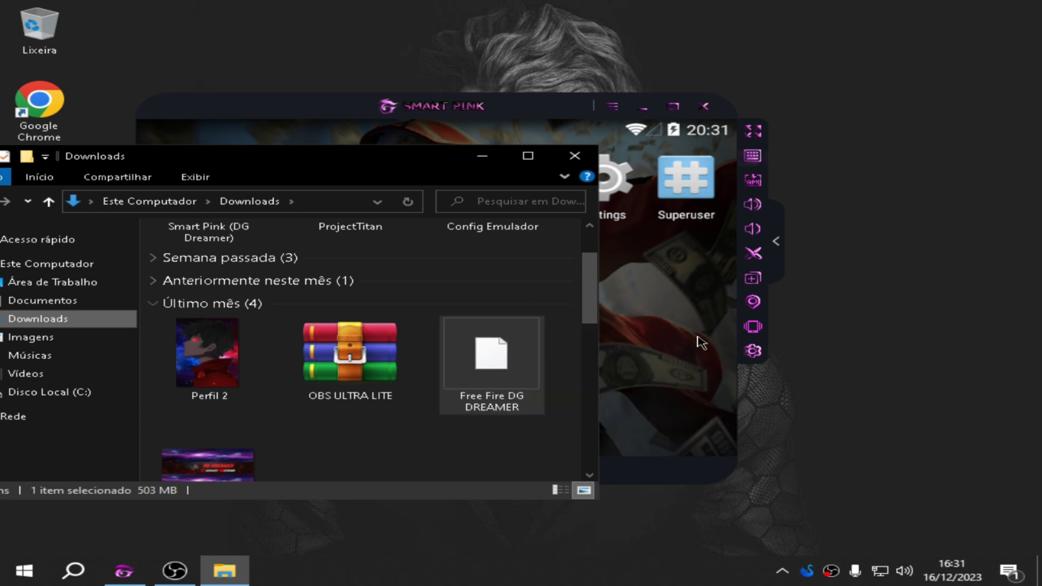
{"action": "left_click", "coordinate": [575, 155]}
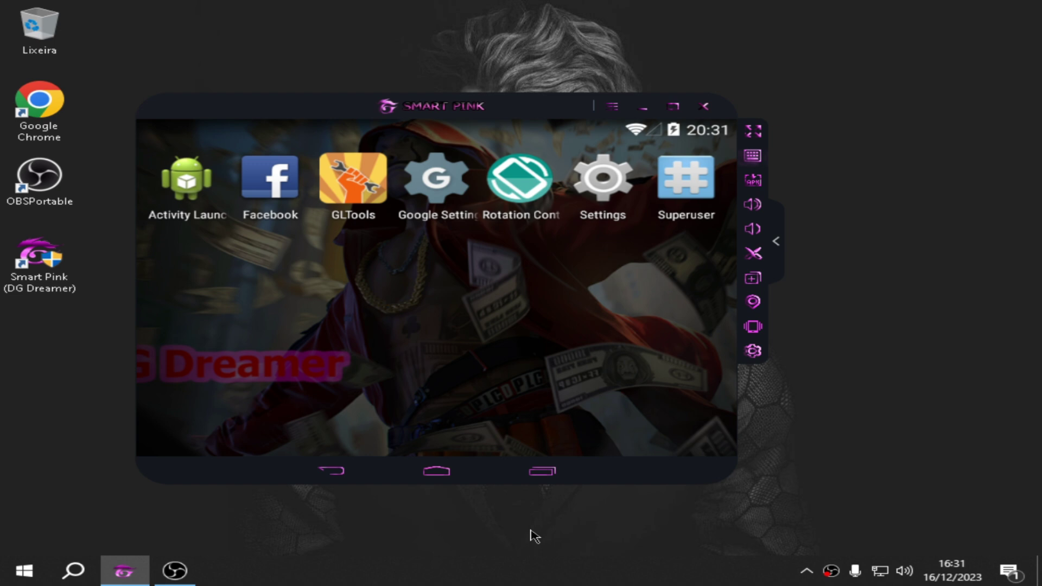
{"action": "left_click", "coordinate": [1009, 570]}
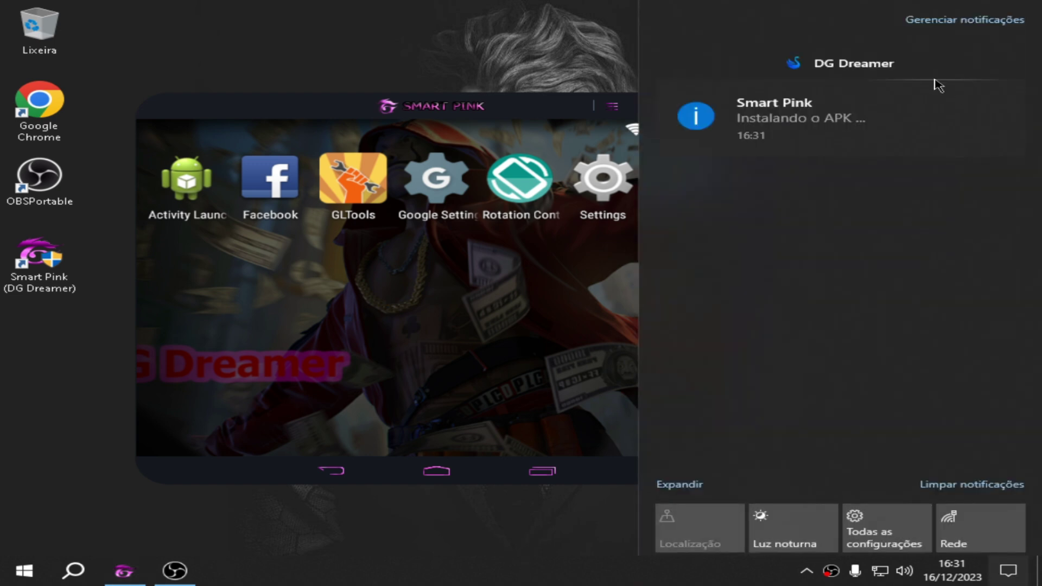
{"action": "left_click", "coordinate": [564, 308]}
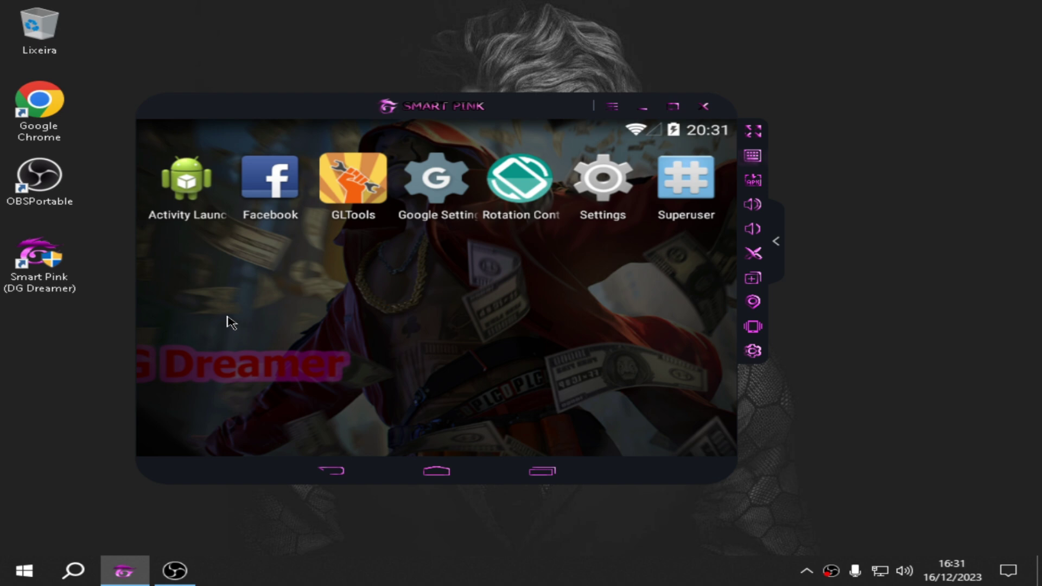
- Reopen the Downloads folder to point out the Free Fire DG DREAMER file, close the folder and refresh the desktop
{"action": "left_click", "coordinate": [64, 52]}
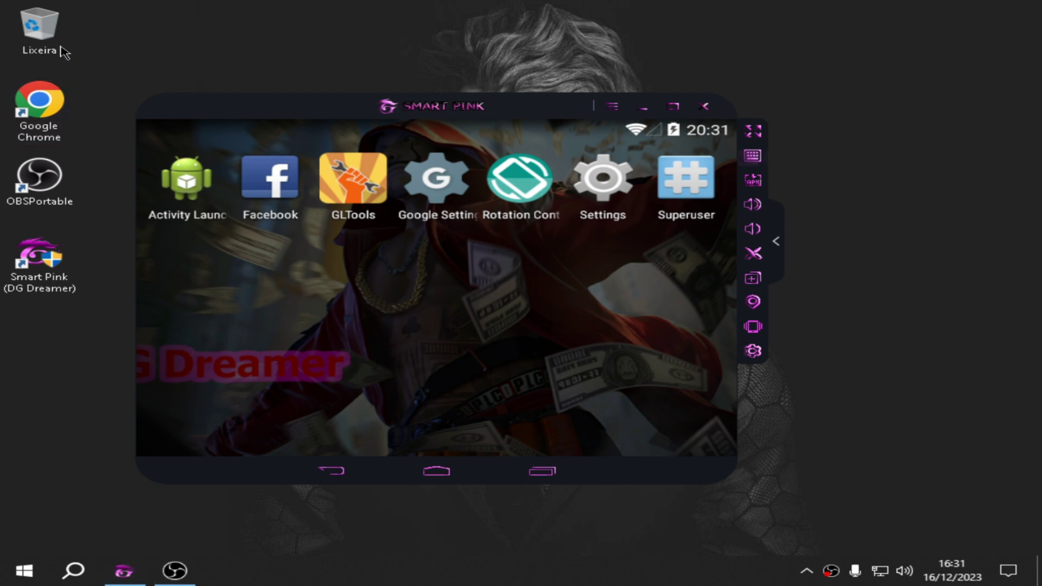
{"action": "double_click", "coordinate": [64, 52]}
{"action": "left_click", "coordinate": [163, 318]}
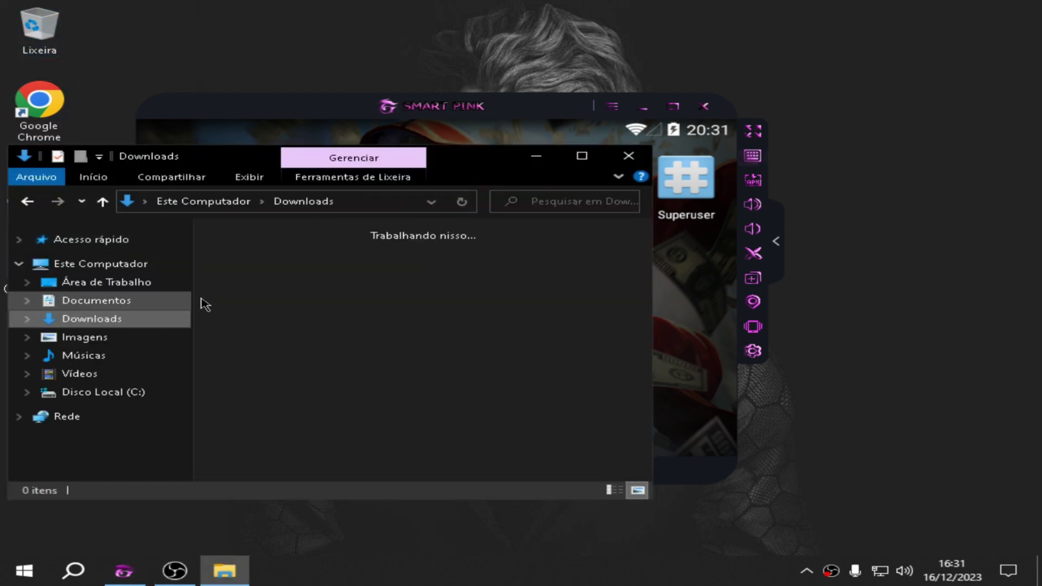
{"action": "left_click_drag", "start_coordinate": [415, 159], "coordinate": [402, 155]}
{"action": "left_click", "coordinate": [472, 442]}
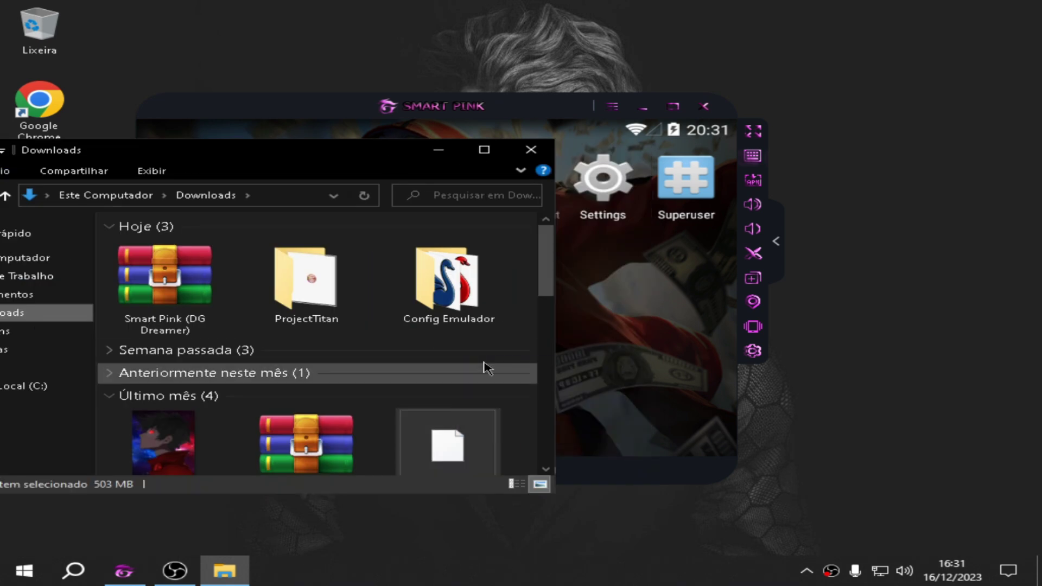
{"action": "left_click", "coordinate": [530, 151]}
{"action": "right_click", "coordinate": [773, 252]}
{"action": "left_click", "coordinate": [856, 298]}
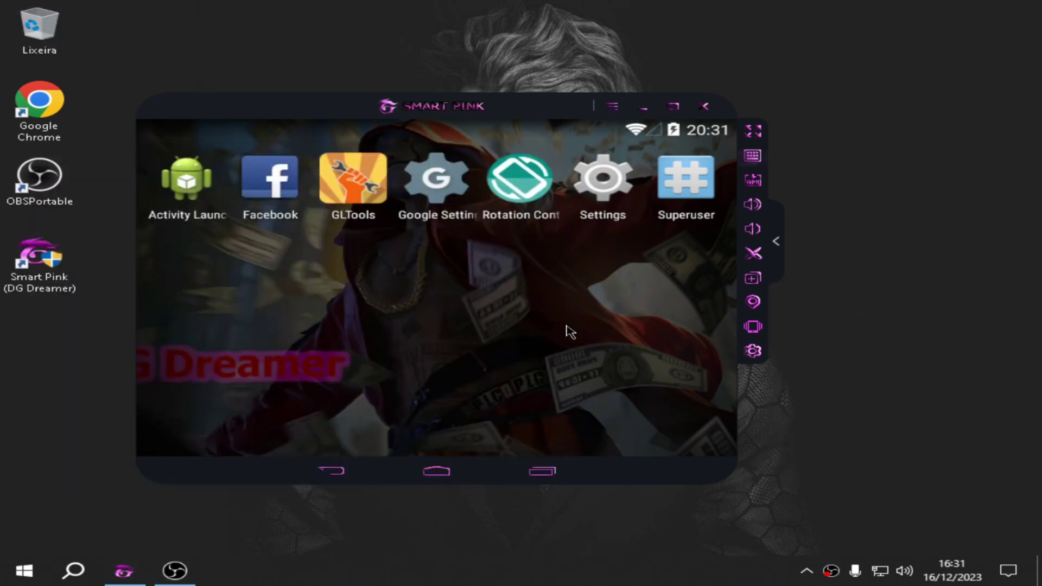
{"action": "right_click", "coordinate": [771, 213]}
- Clear the emulator's application cache and free its memory, confirming both operations
{"action": "left_click", "coordinate": [613, 106]}
{"action": "left_click", "coordinate": [630, 124]}
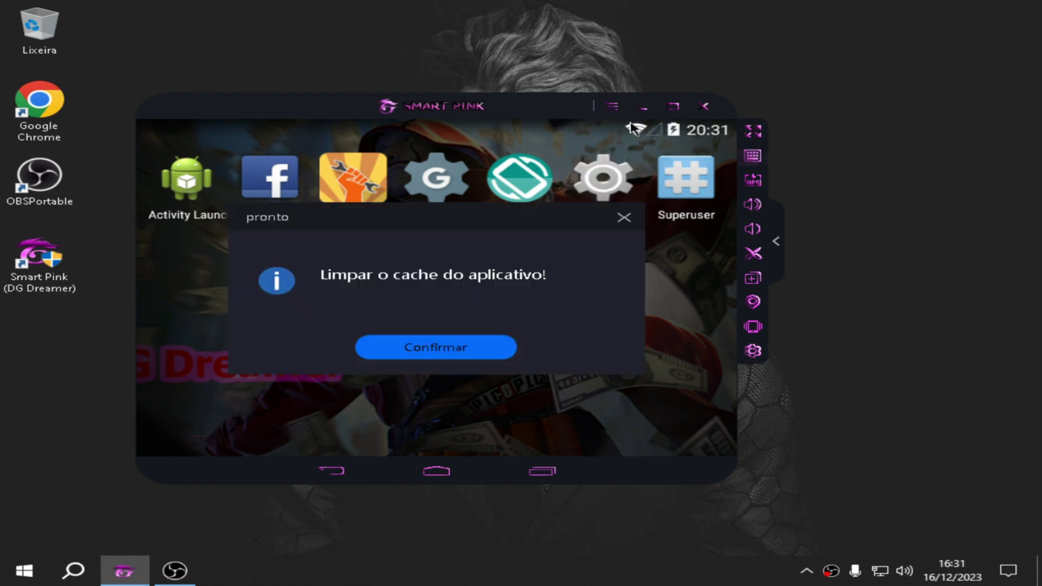
{"action": "left_click", "coordinate": [444, 356]}
{"action": "left_click", "coordinate": [612, 106]}
{"action": "left_click", "coordinate": [621, 159]}
{"action": "left_click", "coordinate": [471, 351]}
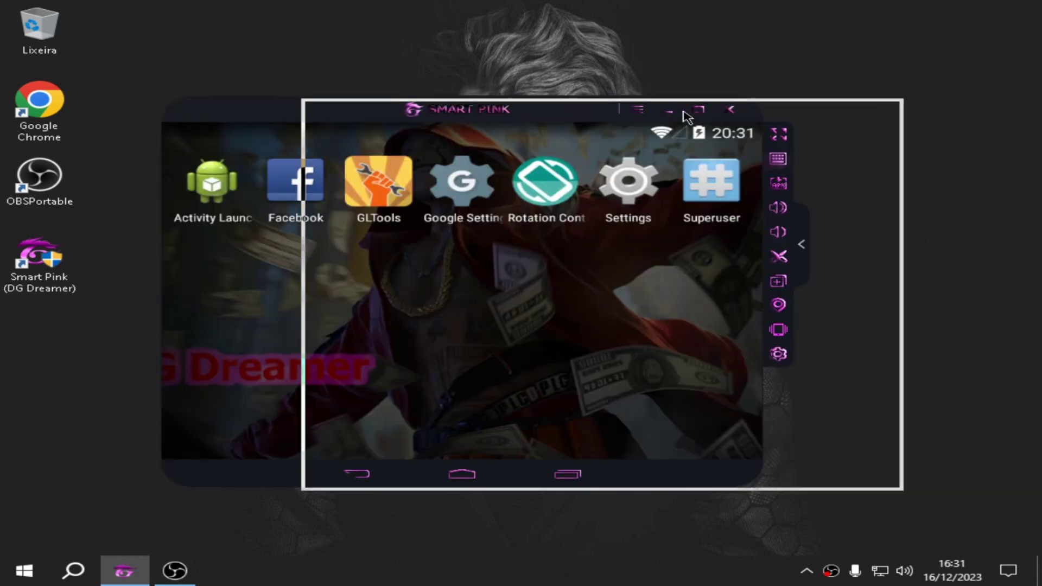
- Dismiss the APK installation notification and open Activity Launcher in the emulator to view its app list
{"action": "right_click", "coordinate": [883, 156]}
{"action": "left_click", "coordinate": [883, 205]}
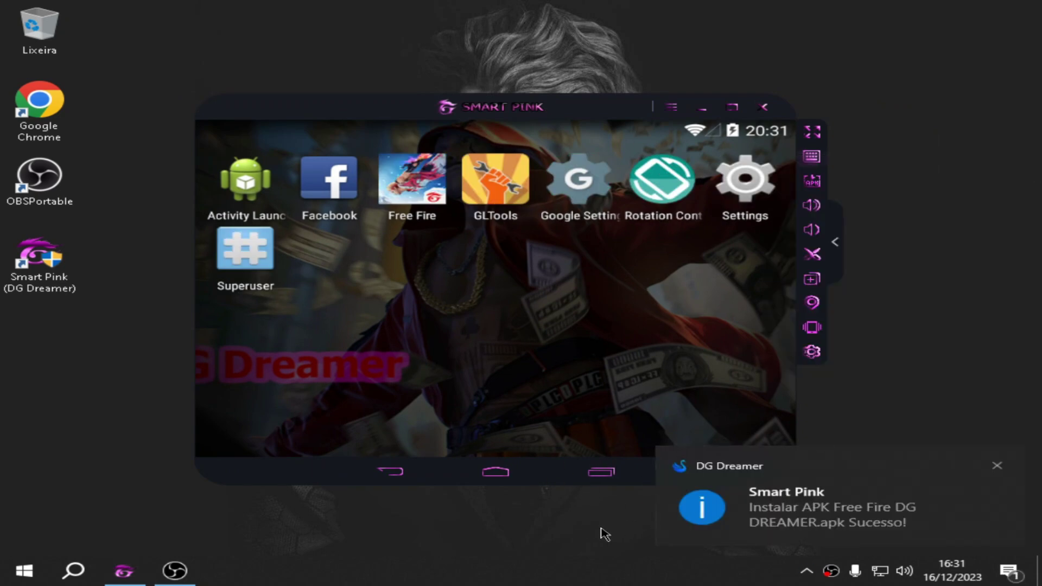
{"action": "left_click", "coordinate": [997, 465]}
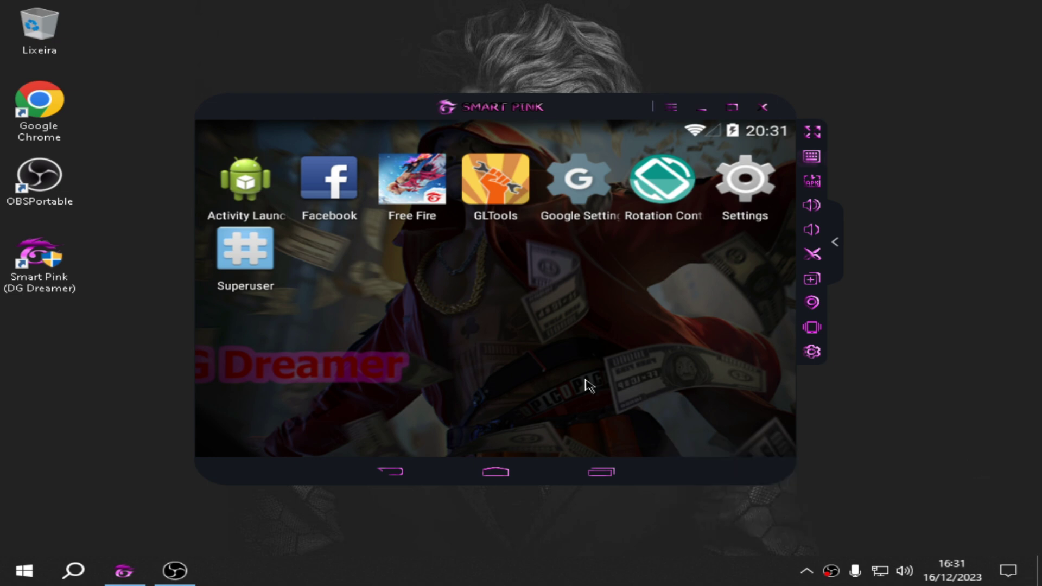
{"action": "left_click", "coordinate": [235, 194]}
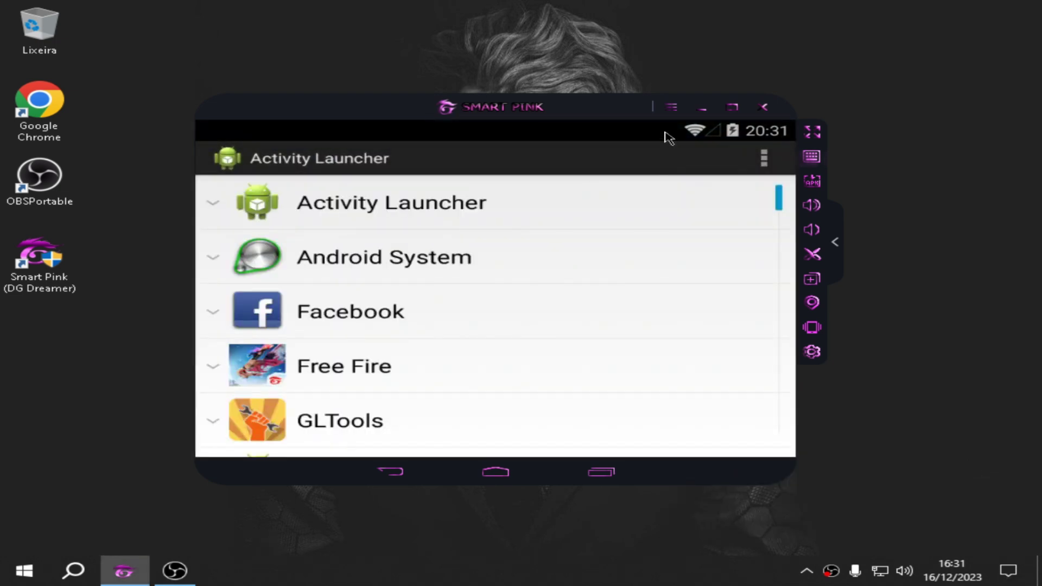
{"action": "left_click_drag", "start_coordinate": [368, 367], "coordinate": [370, 313]}
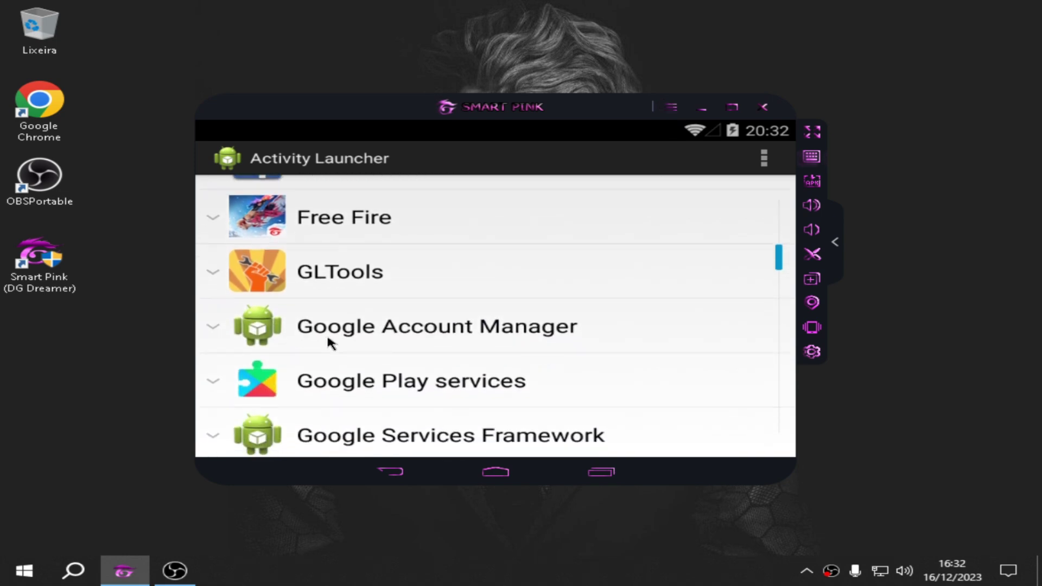
- Open the emulator's settings and set the Android version to Android 4
{"action": "left_click", "coordinate": [671, 107]}
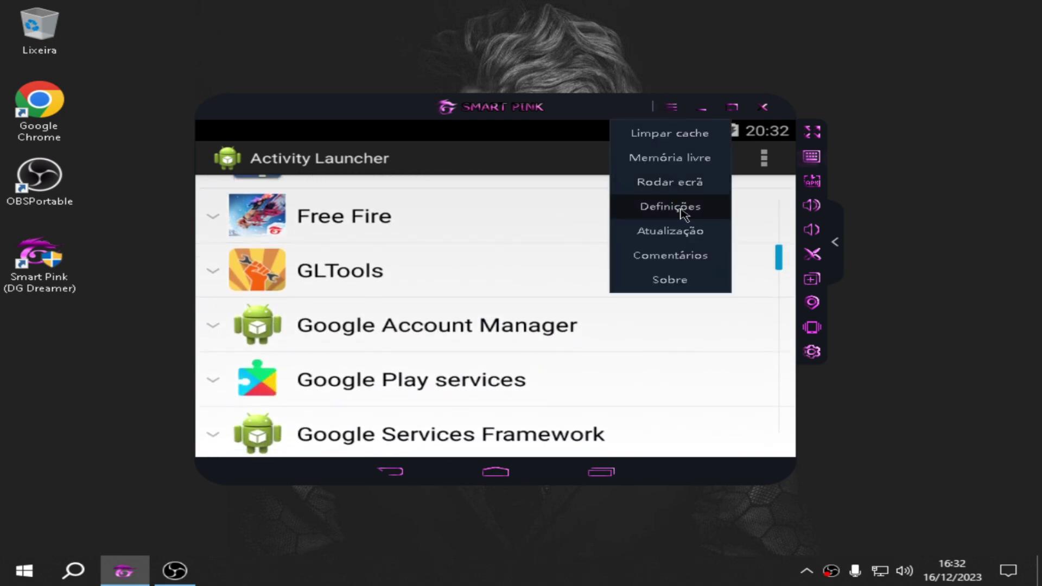
{"action": "left_click", "coordinate": [681, 208]}
{"action": "left_click", "coordinate": [556, 274]}
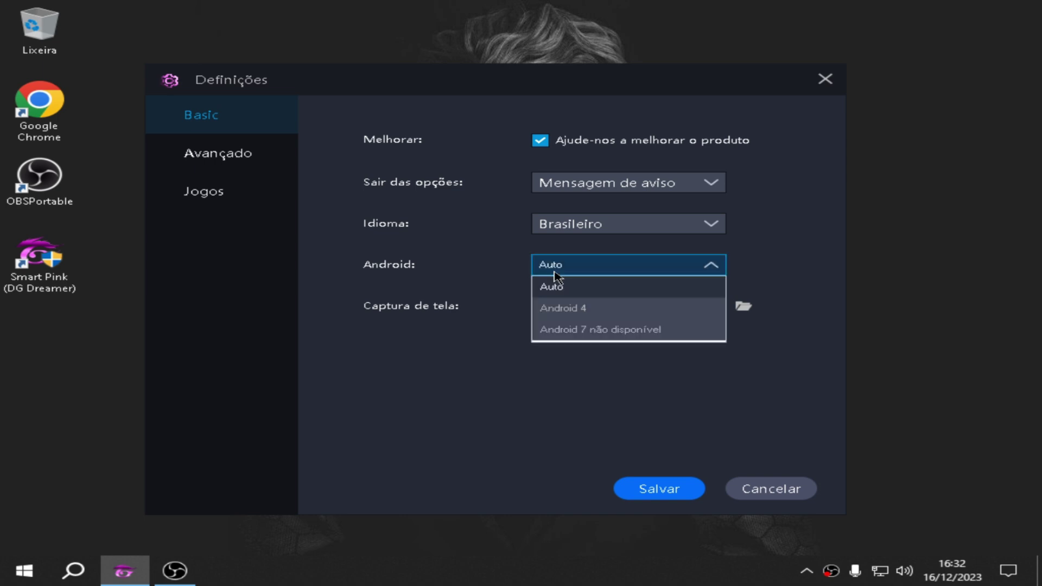
{"action": "left_click", "coordinate": [565, 308]}
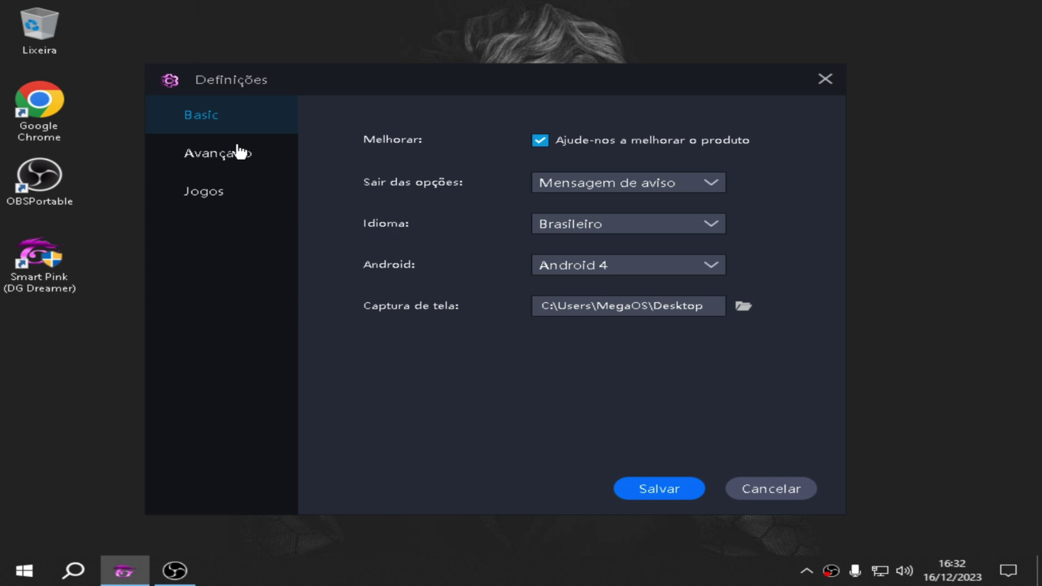
- Open the advanced emulator settings and try a custom resolution of 520 width by 380 height
{"action": "left_click", "coordinate": [240, 153]}
{"action": "left_click", "coordinate": [533, 175]}
{"action": "left_click", "coordinate": [659, 169]}
{"action": "left_click", "coordinate": [547, 169]}
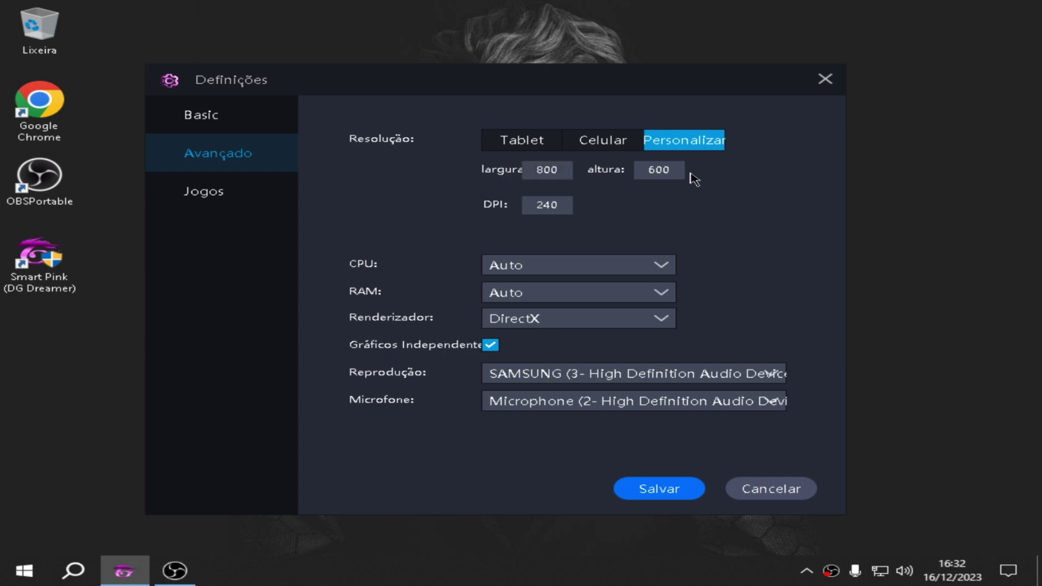
{"action": "left_click", "coordinate": [652, 170]}
{"action": "left_click", "coordinate": [551, 169]}
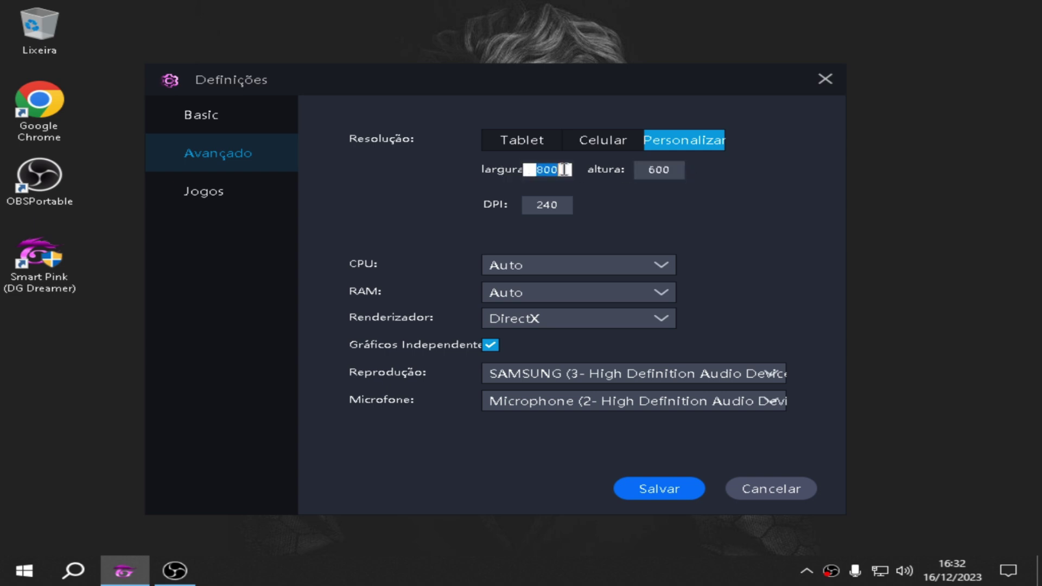
{"action": "type", "text": "50"}
{"action": "left_click", "coordinate": [673, 170]}
{"action": "type", "text": "380"}
{"action": "left_click", "coordinate": [633, 172]}
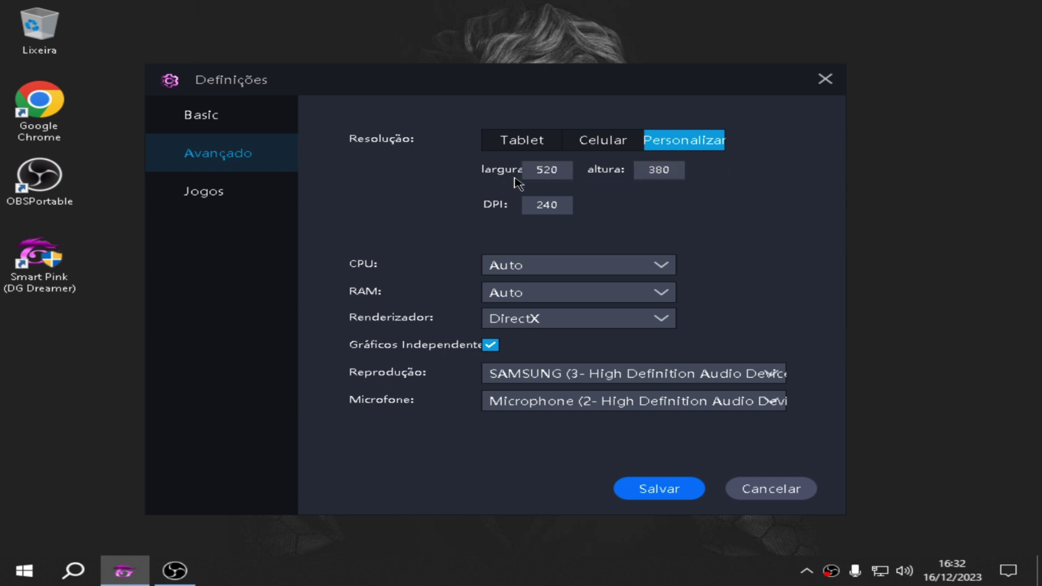
- Set the custom resolution to 800 width by 600 height and the DPI to 240
{"action": "left_click_drag", "start_coordinate": [542, 170], "coordinate": [680, 174]}
{"action": "left_click_drag", "start_coordinate": [571, 175], "coordinate": [500, 179]}
{"action": "type", "text": "800"}
{"action": "left_click", "coordinate": [658, 169]}
{"action": "type", "text": "600"}
{"action": "left_click", "coordinate": [570, 169]}
{"action": "left_click", "coordinate": [690, 176]}
{"action": "left_click_drag", "start_coordinate": [568, 205], "coordinate": [507, 217]}
{"action": "type", "text": "240"}
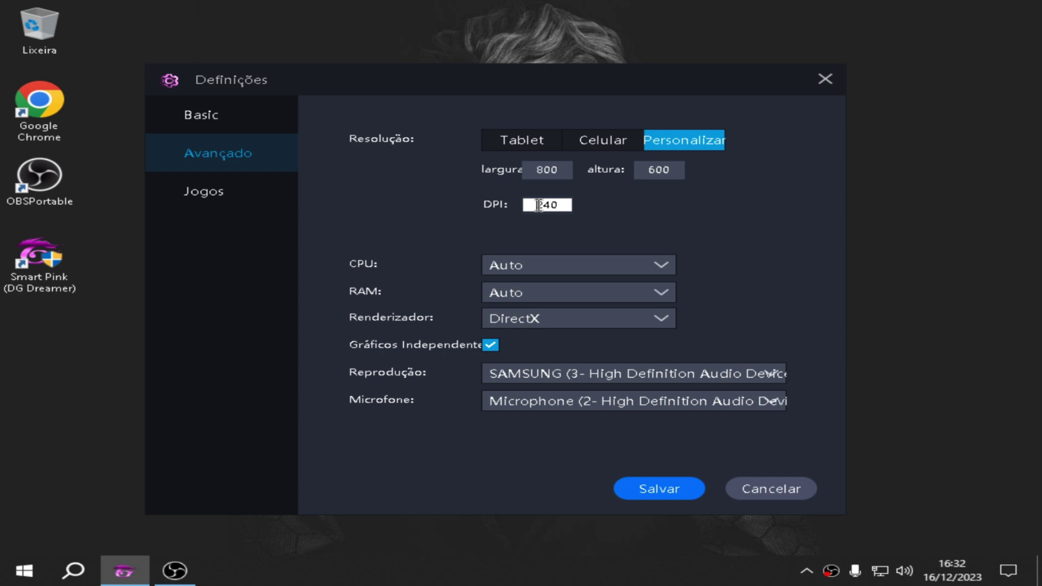
- Try the "pc super fraco" CPU option together with 1024M of RAM
{"action": "left_click", "coordinate": [537, 270]}
{"action": "left_click", "coordinate": [545, 291]}
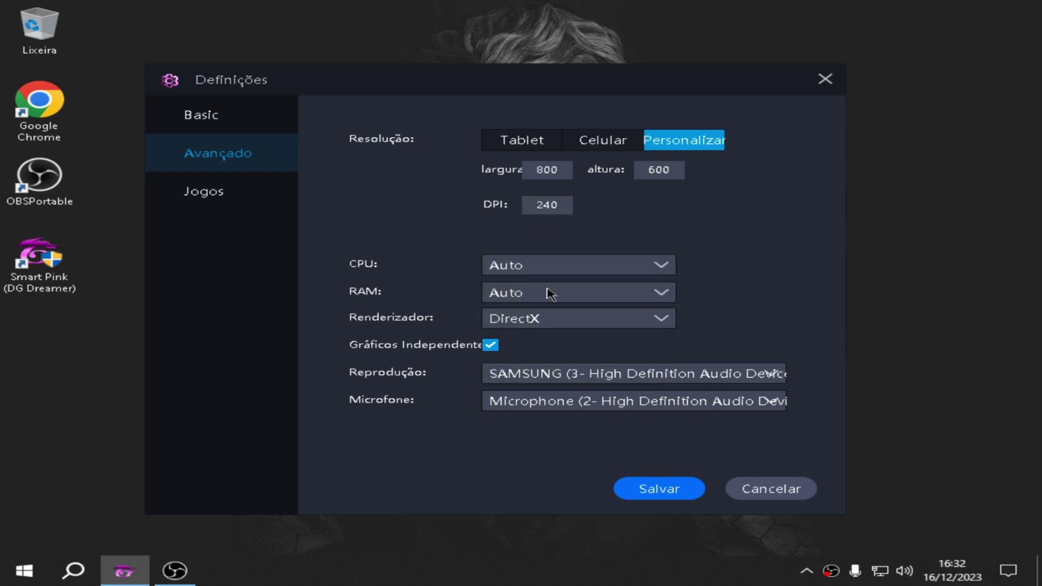
{"action": "left_click", "coordinate": [548, 296]}
{"action": "left_click", "coordinate": [548, 298]}
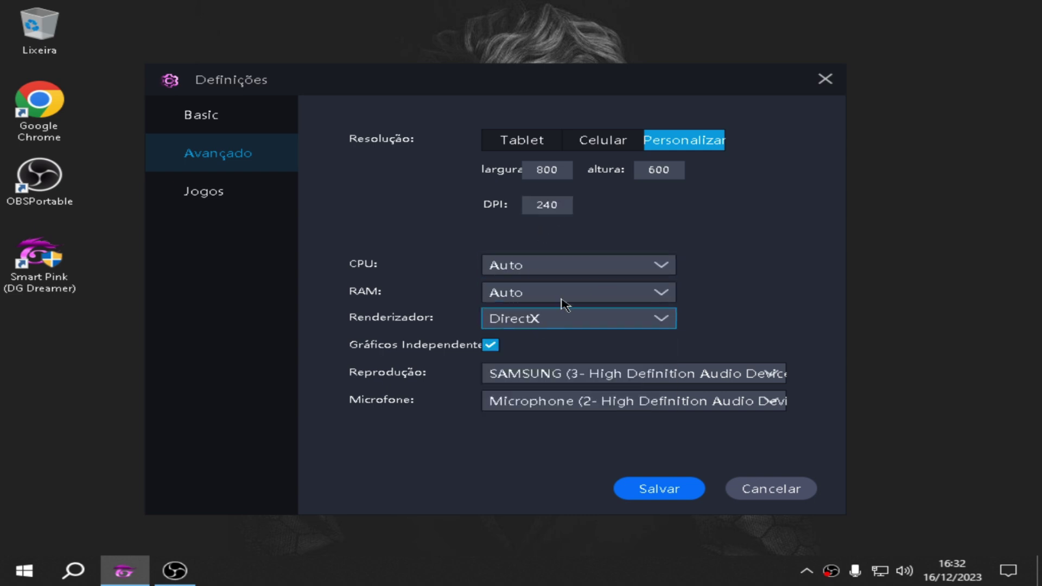
{"action": "left_click", "coordinate": [627, 276]}
{"action": "left_click", "coordinate": [583, 305]}
{"action": "left_click", "coordinate": [576, 292]}
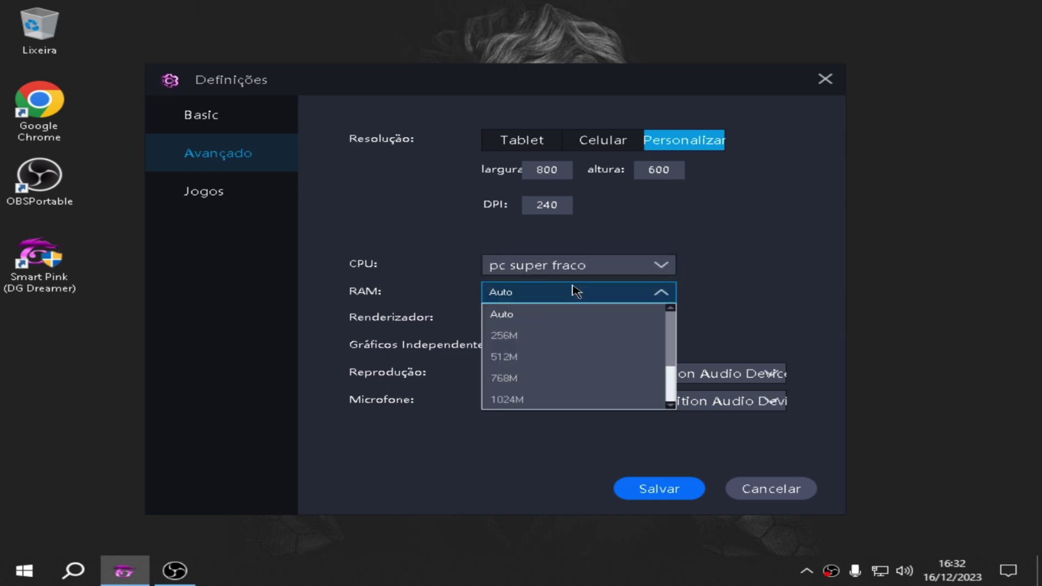
{"action": "left_click", "coordinate": [549, 399]}
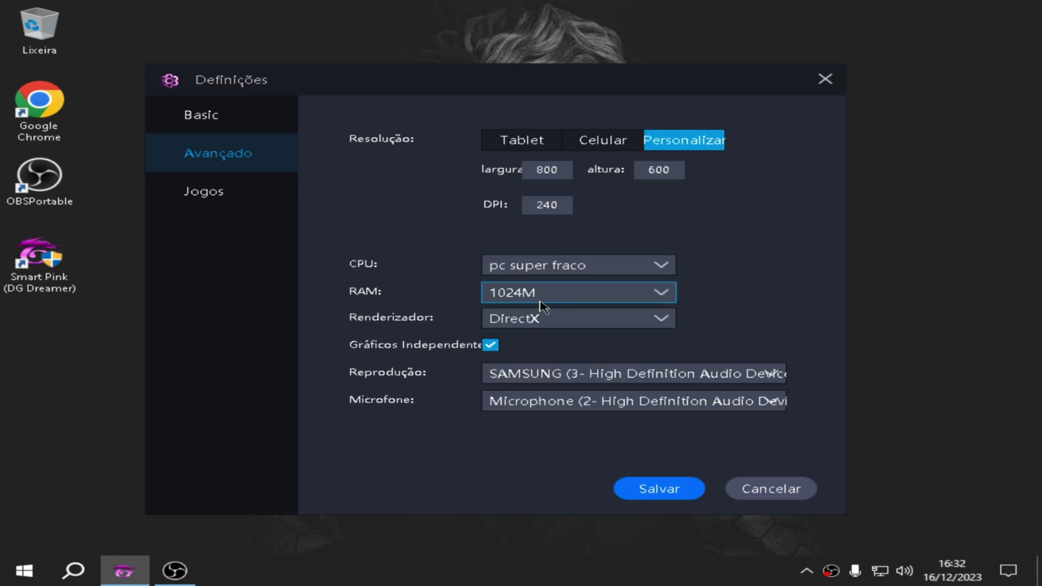
- Set both the CPU and RAM allocations back to Auto
{"action": "left_click", "coordinate": [643, 267]}
{"action": "left_click", "coordinate": [534, 291]}
{"action": "left_click", "coordinate": [534, 292]}
{"action": "left_click", "coordinate": [521, 310]}
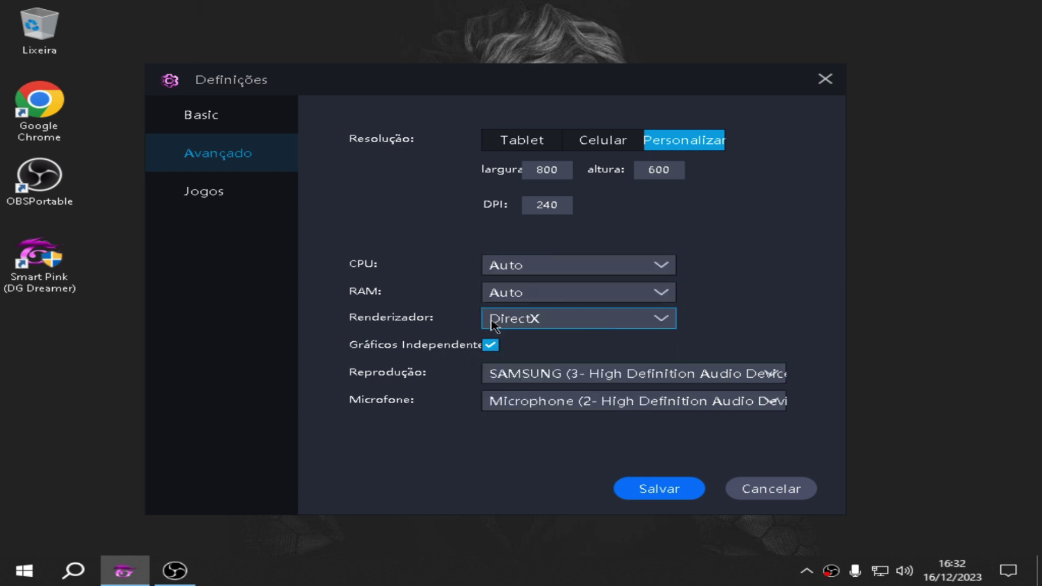
- Check the available renderer options, keeping DirectX selected, and refresh the desktop
{"action": "left_click", "coordinate": [672, 325]}
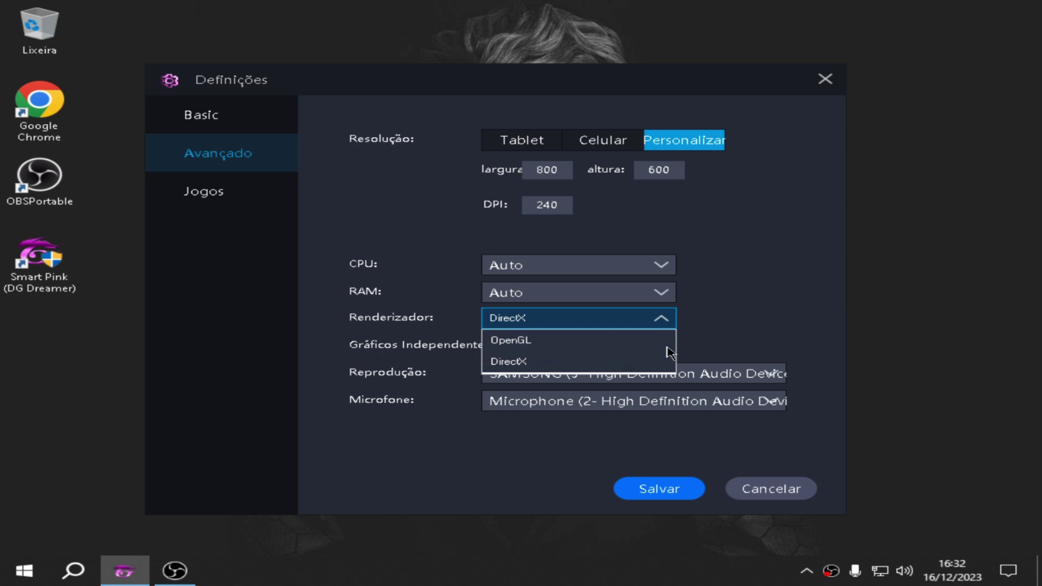
{"action": "left_click", "coordinate": [697, 320]}
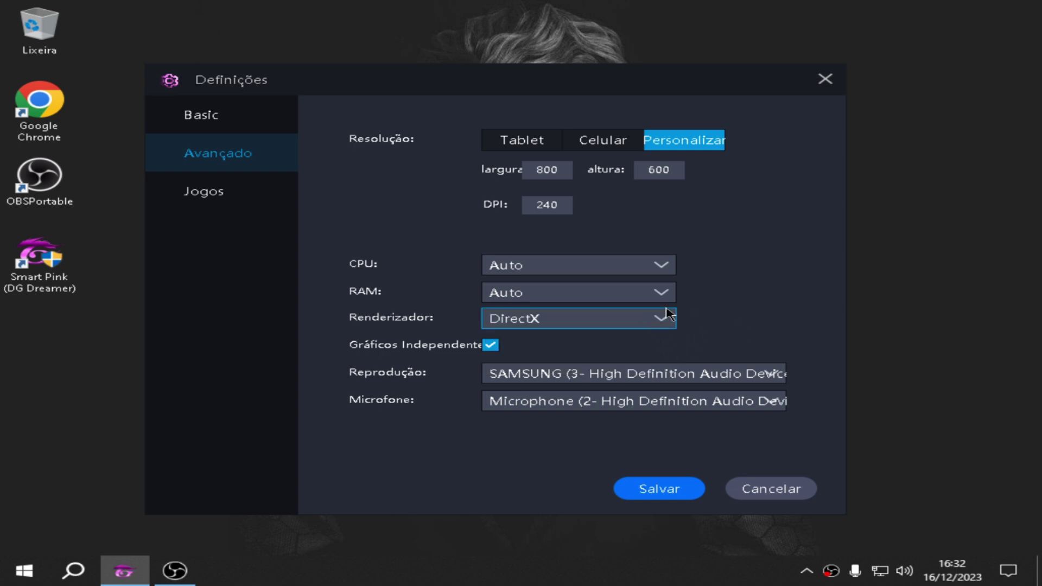
{"action": "right_click", "coordinate": [868, 279]}
{"action": "left_click", "coordinate": [903, 328]}
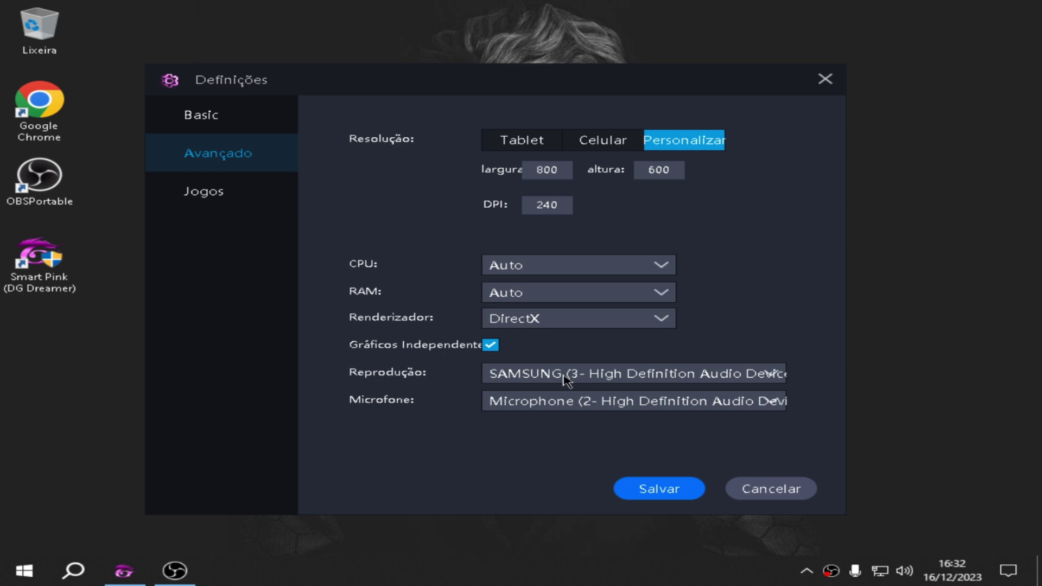
{"action": "left_click", "coordinate": [540, 318]}
{"action": "left_click", "coordinate": [262, 224]}
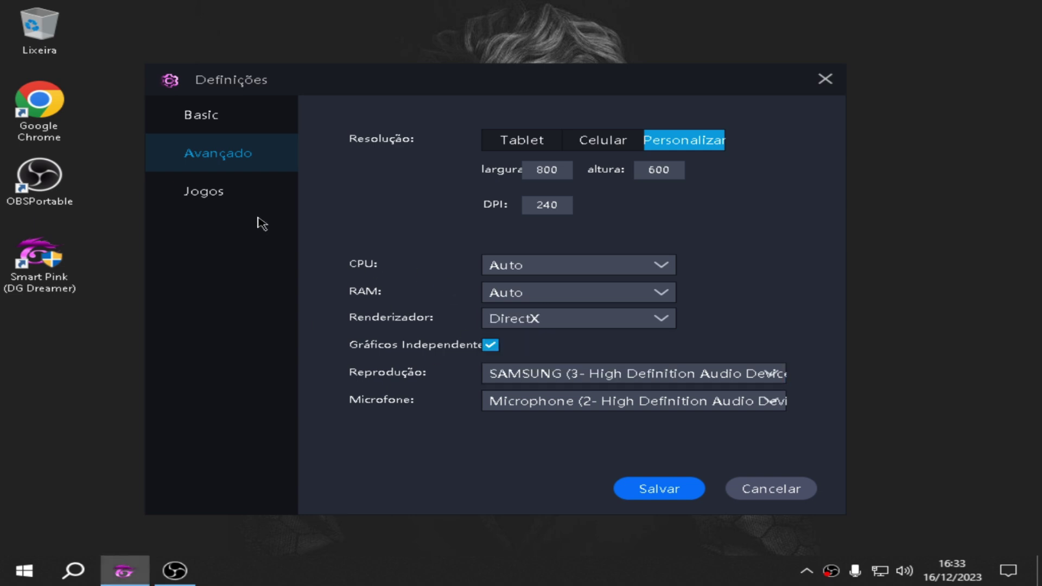
- Return to the basic settings page and save the emulator configuration
{"action": "left_click", "coordinate": [239, 204]}
{"action": "left_click", "coordinate": [184, 122]}
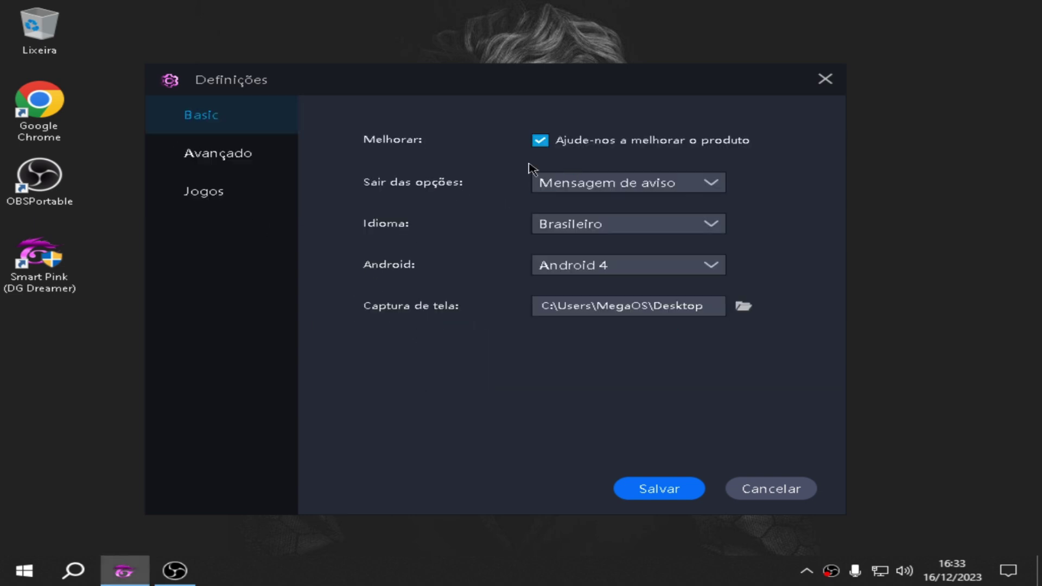
{"action": "left_click", "coordinate": [683, 499]}
{"action": "left_click", "coordinate": [564, 347]}
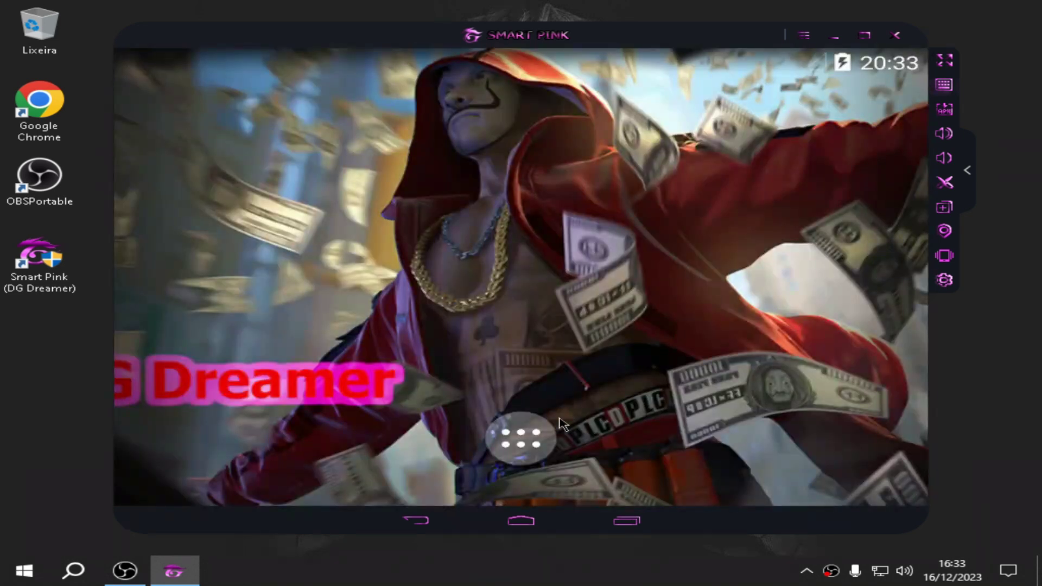
- Open the volume controls in Android's sound settings, lower the alarm volume to its minimum, and return to the main settings list
{"action": "left_click", "coordinate": [543, 436]}
{"action": "left_click", "coordinate": [870, 121]}
{"action": "scroll", "coordinate": [489, 272], "scroll_direction": "down", "scroll_amount": 3}
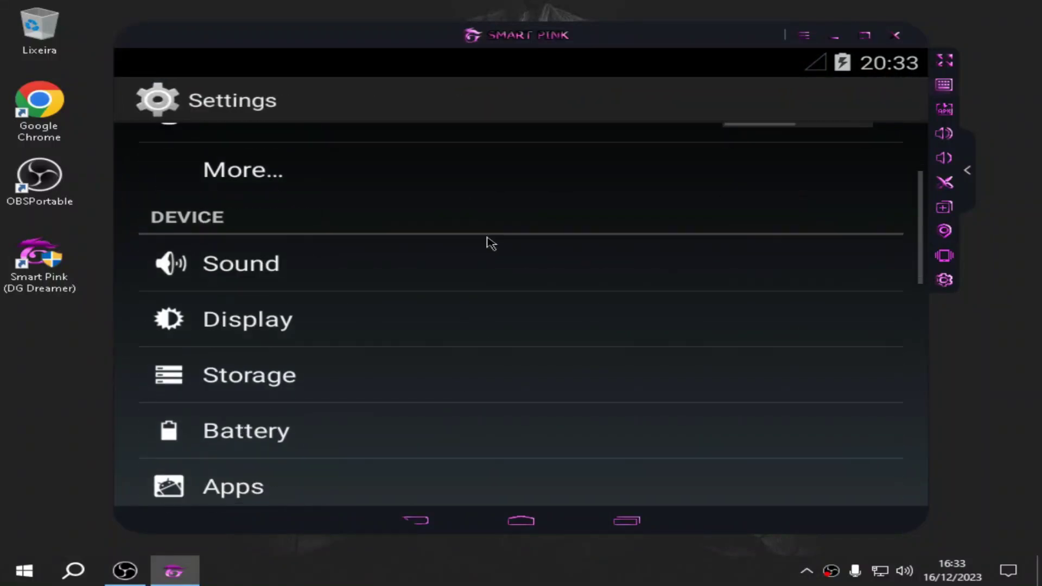
{"action": "scroll", "coordinate": [488, 243], "scroll_direction": "down", "scroll_amount": 2}
{"action": "left_click", "coordinate": [521, 266]}
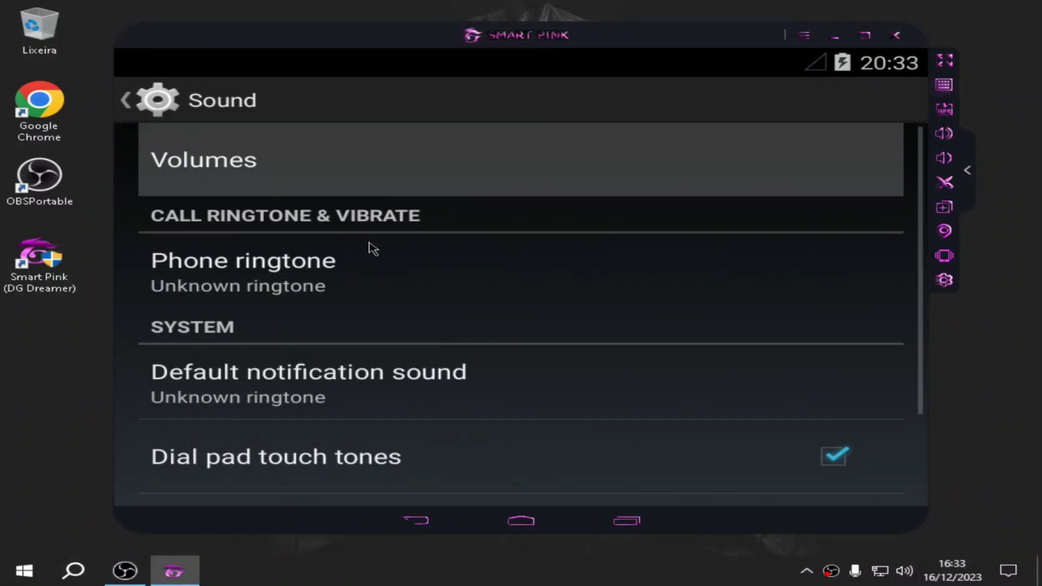
{"action": "scroll", "coordinate": [441, 384], "scroll_direction": "down", "scroll_amount": 2}
{"action": "left_click_drag", "start_coordinate": [442, 384], "coordinate": [392, 396]}
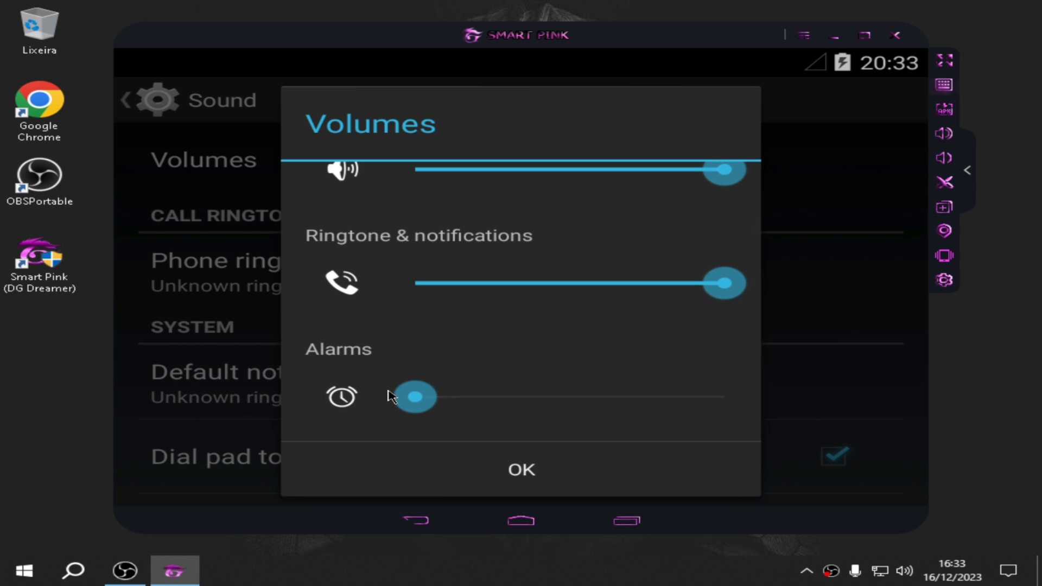
{"action": "left_click", "coordinate": [426, 452]}
{"action": "key", "text": "Escape"}
- View the Facebook login form through Android's add-account options and go back to the account types
{"action": "scroll", "coordinate": [375, 300], "scroll_direction": "down", "scroll_amount": 1}
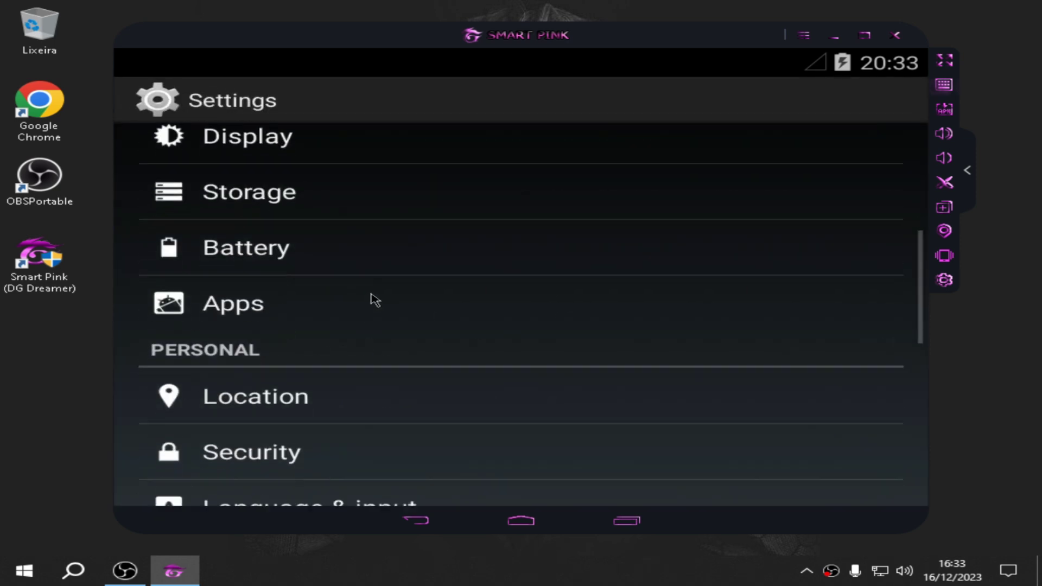
{"action": "scroll", "coordinate": [363, 336], "scroll_direction": "down", "scroll_amount": 1}
{"action": "scroll", "coordinate": [337, 388], "scroll_direction": "down", "scroll_amount": 2}
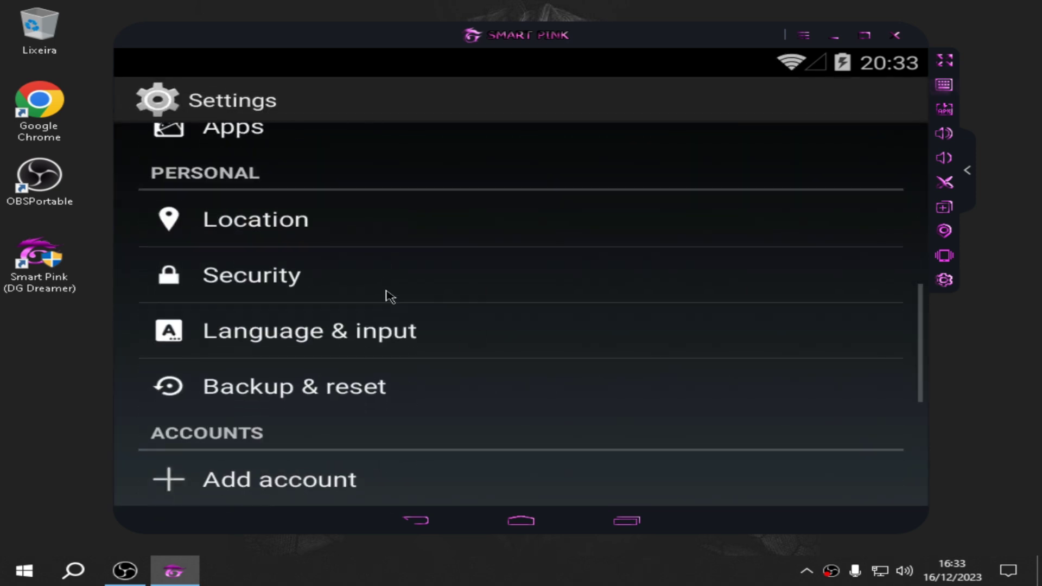
{"action": "scroll", "coordinate": [389, 297], "scroll_direction": "down", "scroll_amount": 1}
{"action": "left_click", "coordinate": [323, 407]}
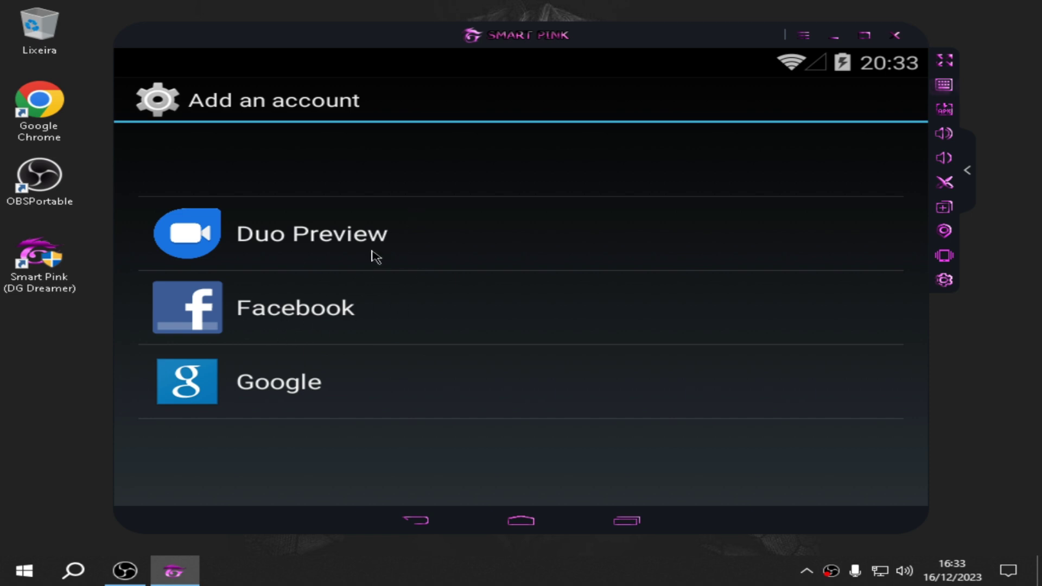
{"action": "left_click", "coordinate": [271, 324]}
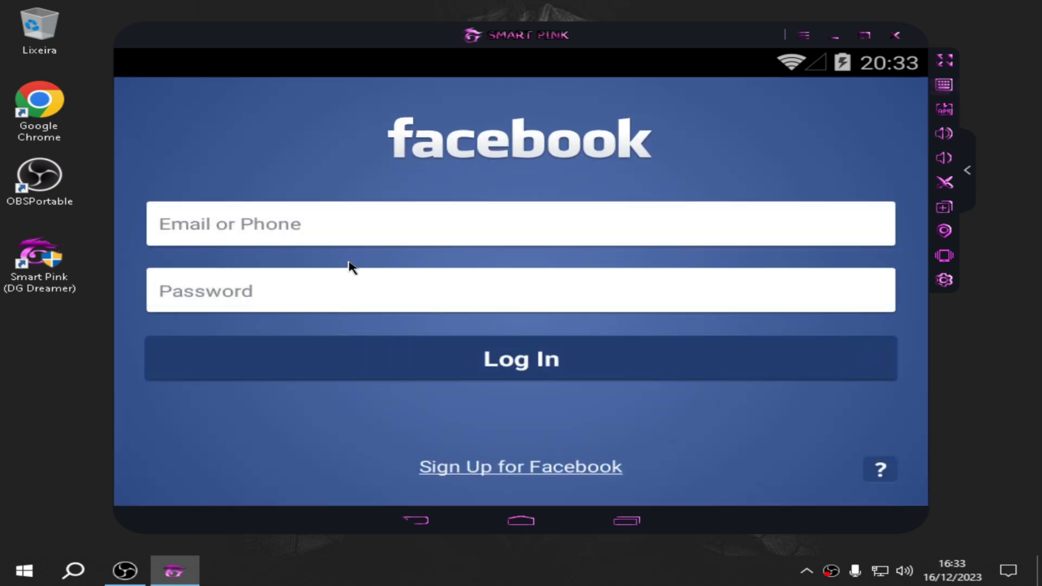
{"action": "left_click", "coordinate": [419, 521]}
- View the Google sign-in form for an existing account, and leave it through the recent apps view
{"action": "left_click", "coordinate": [245, 399]}
{"action": "left_click", "coordinate": [344, 399]}
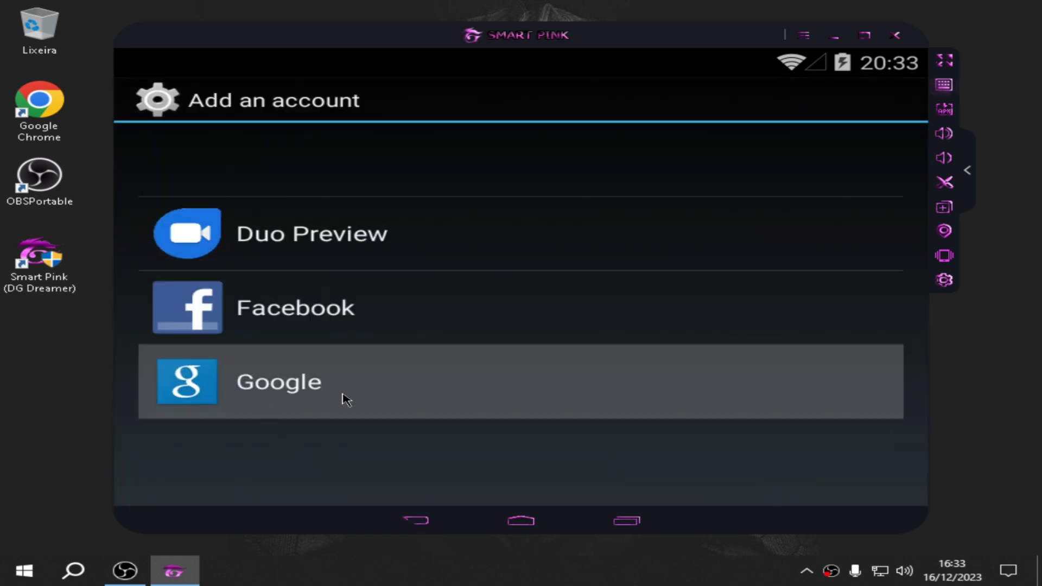
{"action": "left_click", "coordinate": [680, 402]}
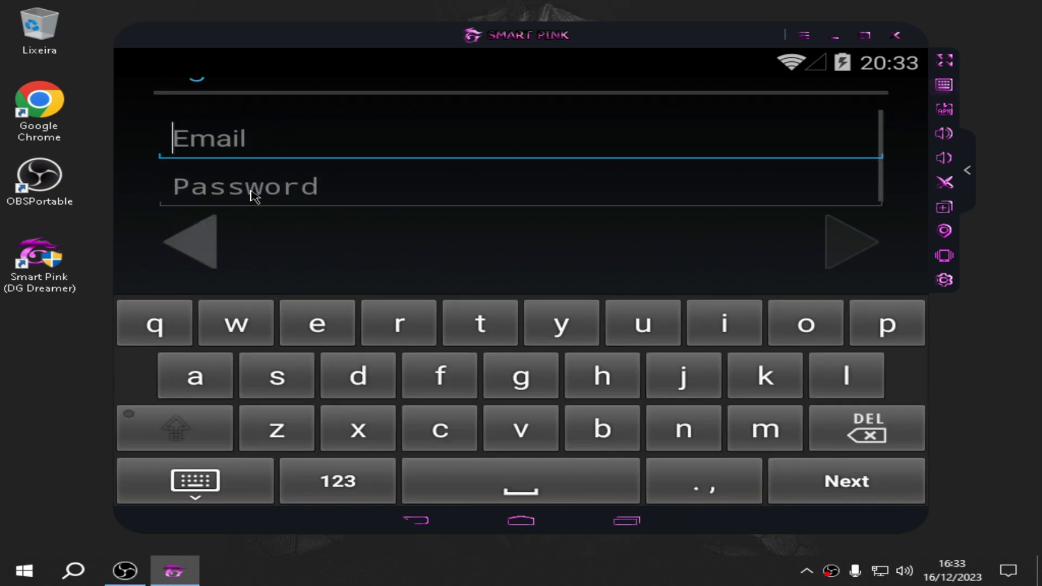
{"action": "left_click", "coordinate": [384, 200]}
{"action": "left_click", "coordinate": [623, 522]}
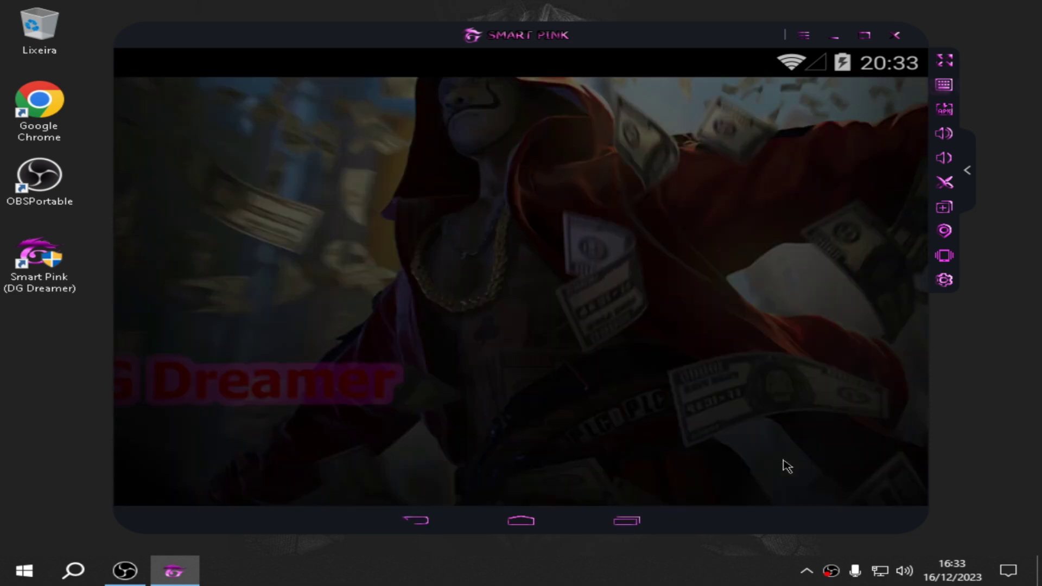
{"action": "left_click", "coordinate": [786, 465]}
{"action": "left_click", "coordinate": [629, 521]}
- Launch Rotation Control from the app list and try changing the screen orientation through its notification controls
{"action": "left_click", "coordinate": [520, 437]}
{"action": "left_click", "coordinate": [520, 437]}
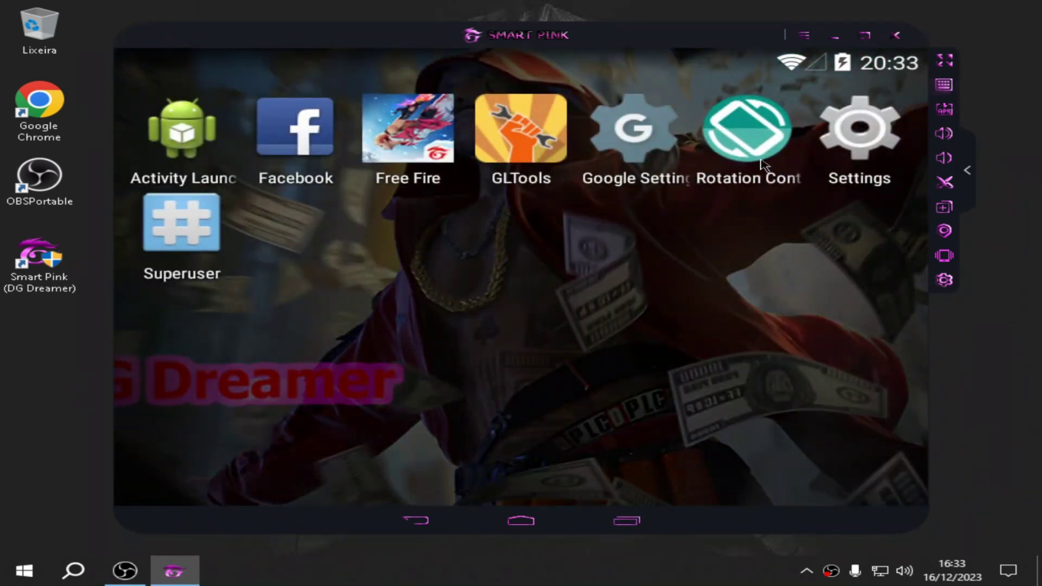
{"action": "left_click", "coordinate": [734, 145]}
{"action": "left_click", "coordinate": [756, 213]}
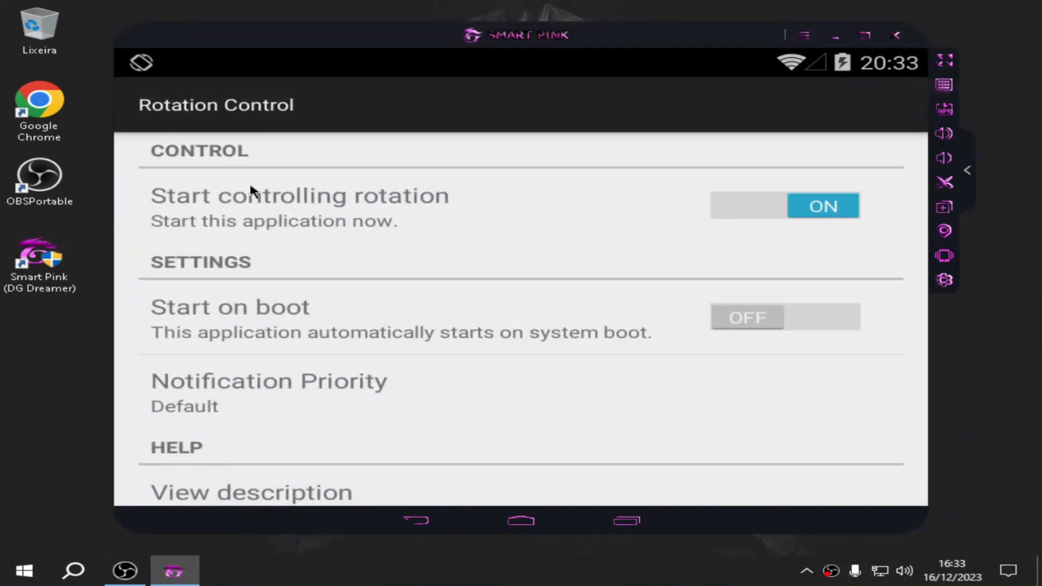
{"action": "left_click_drag", "start_coordinate": [621, 68], "coordinate": [607, 206]}
{"action": "left_click", "coordinate": [429, 156]}
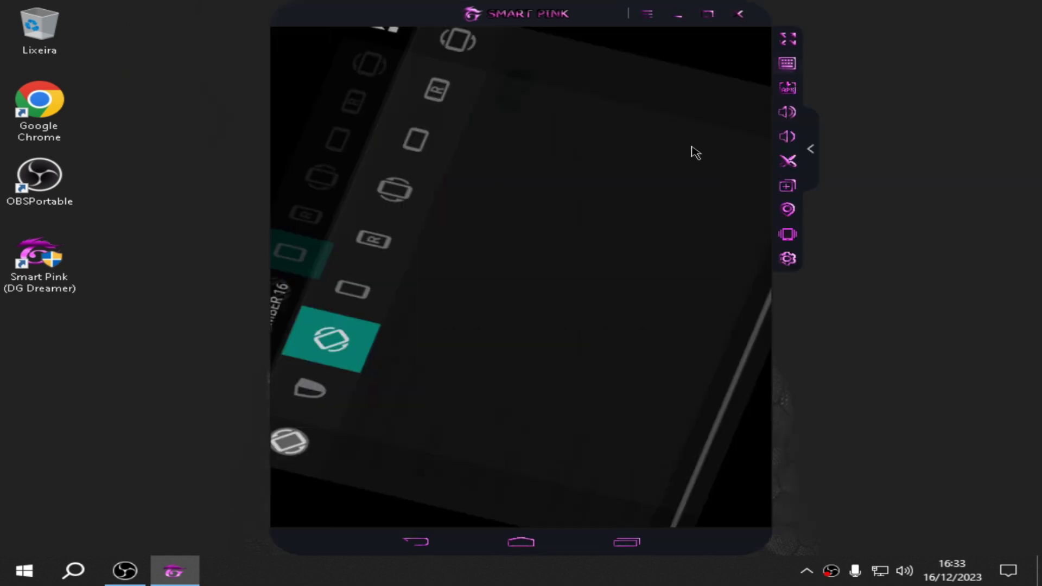
{"action": "left_click", "coordinate": [417, 542]}
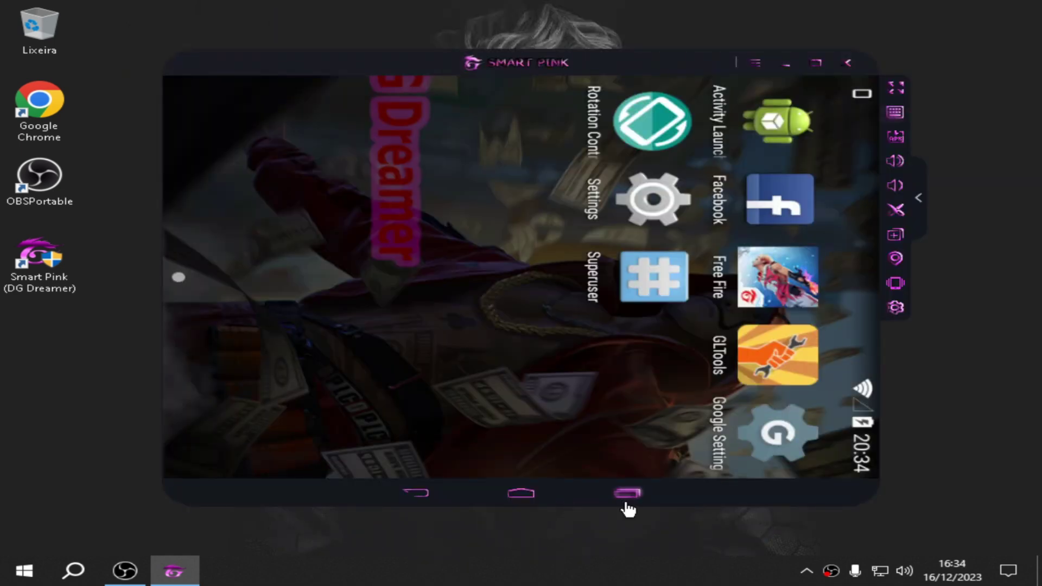
- Reopen Rotation Control from the recent apps and switch its orientation mode to automatic rotation
{"action": "left_click", "coordinate": [627, 494]}
{"action": "left_click", "coordinate": [626, 493]}
{"action": "left_click_drag", "start_coordinate": [856, 163], "coordinate": [709, 255]}
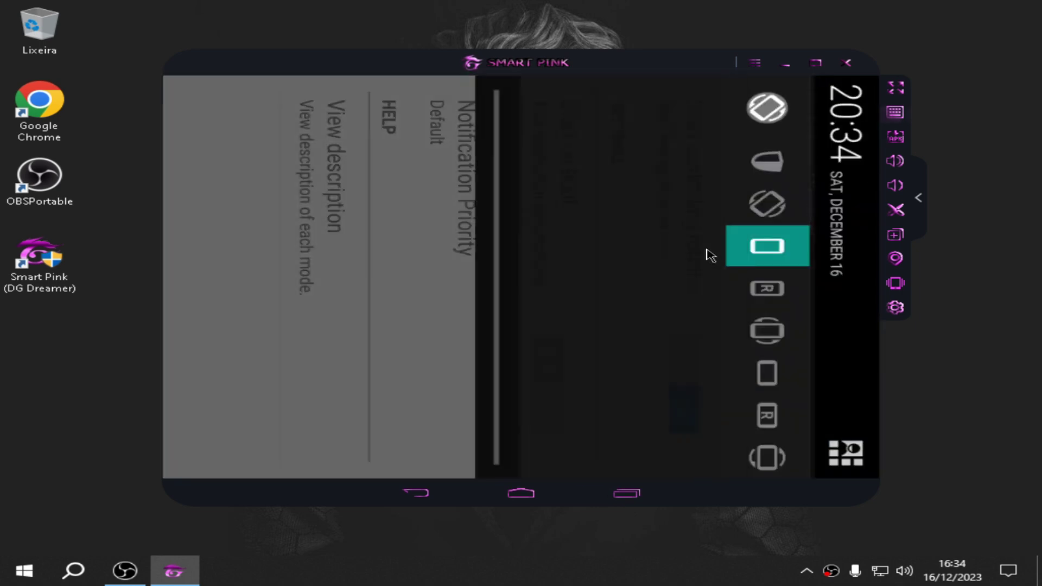
{"action": "left_click", "coordinate": [789, 211]}
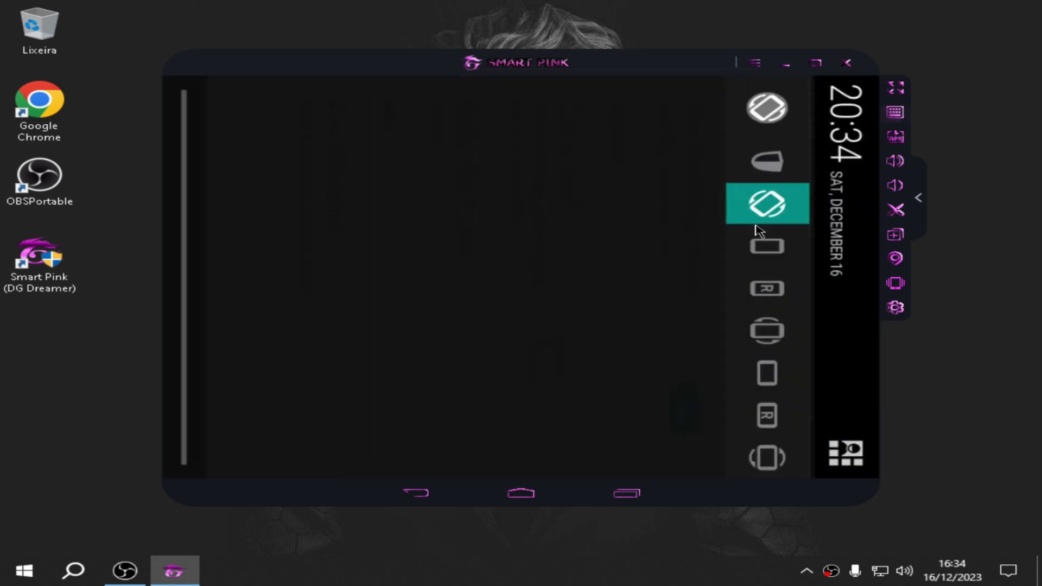
{"action": "left_click", "coordinate": [584, 363]}
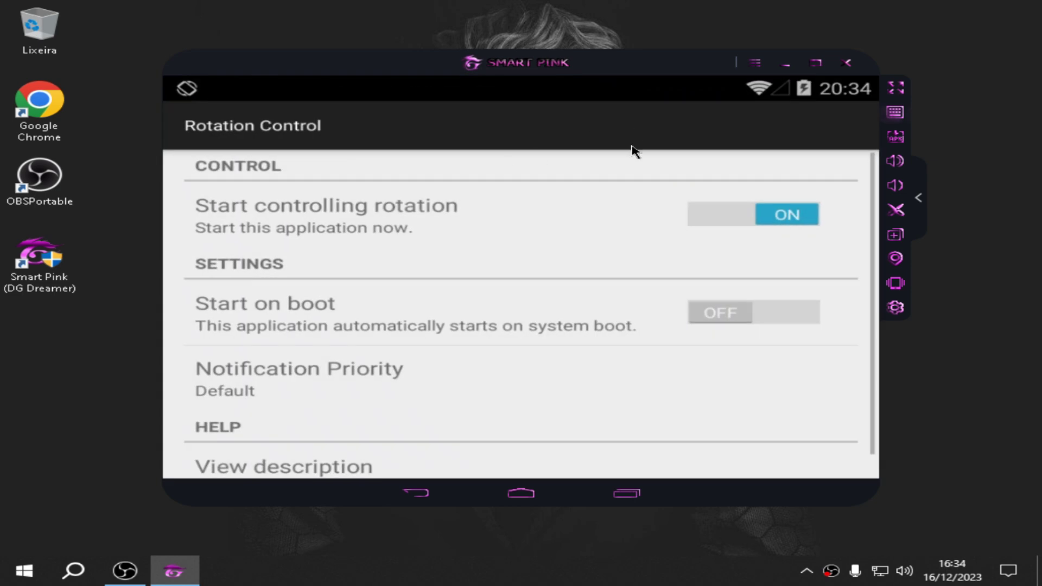
- Dismiss Rotation Control through the recent apps view and launch Free Fire
{"action": "left_click", "coordinate": [624, 494]}
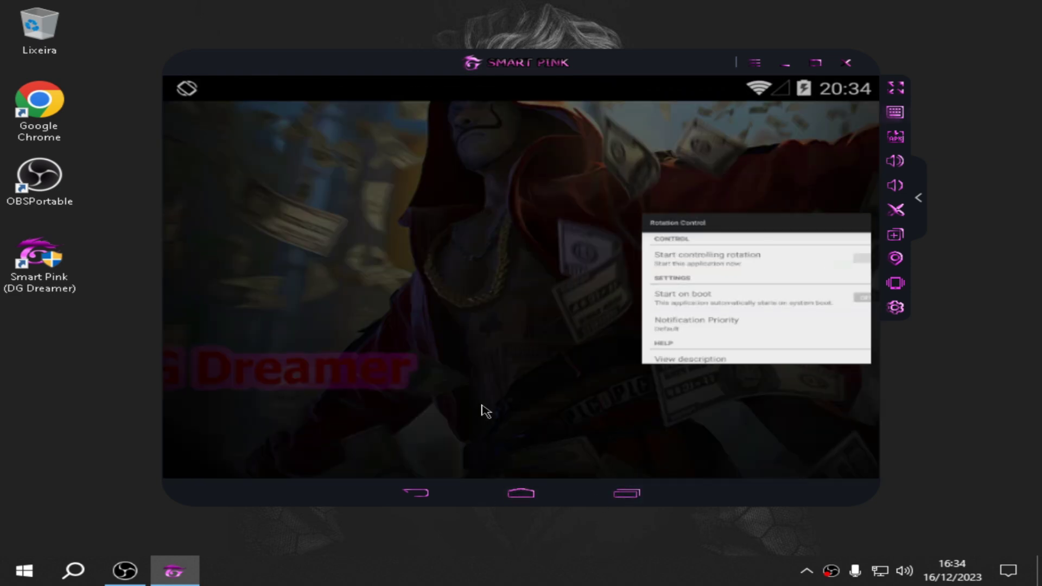
{"action": "left_click", "coordinate": [485, 411]}
{"action": "left_click", "coordinate": [520, 419]}
{"action": "left_click", "coordinate": [446, 178]}
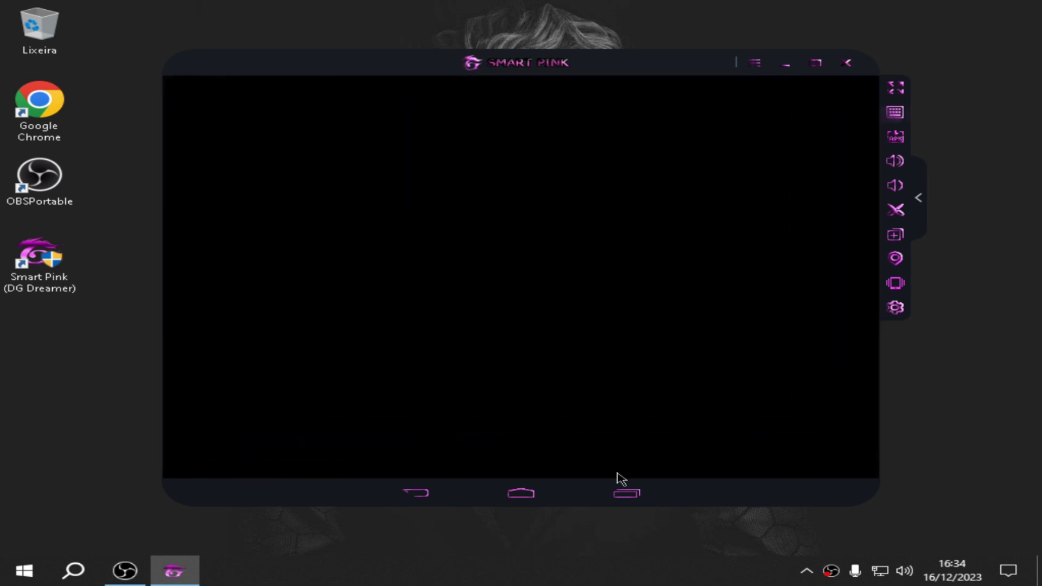
- Force landscape orientation and enable the shield guard option in the rotation controls, and collapse the notification shade over Free Fire
{"action": "left_click_drag", "start_coordinate": [723, 89], "coordinate": [727, 114]}
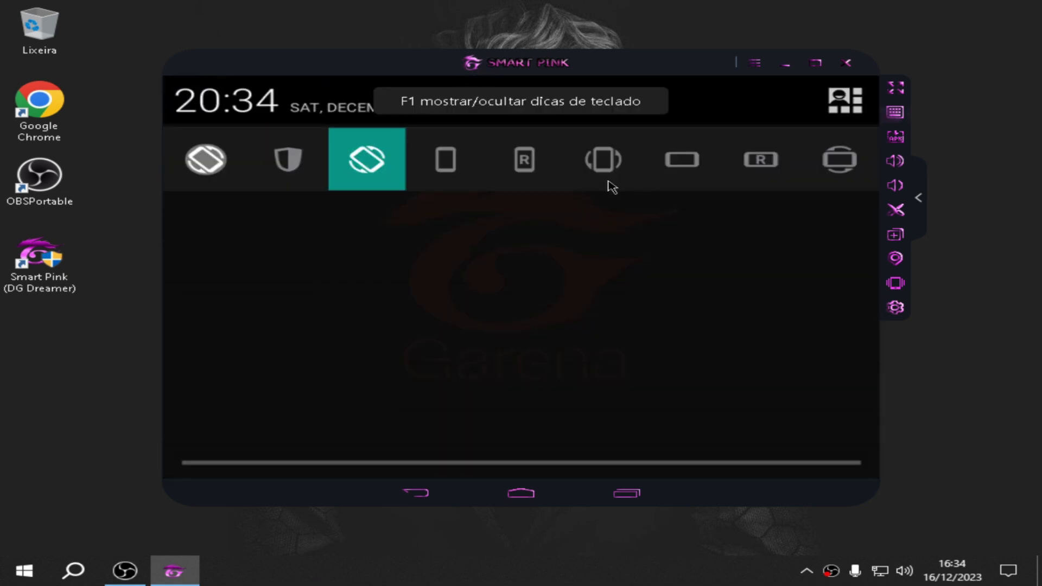
{"action": "left_click", "coordinate": [682, 163]}
{"action": "left_click", "coordinate": [289, 163]}
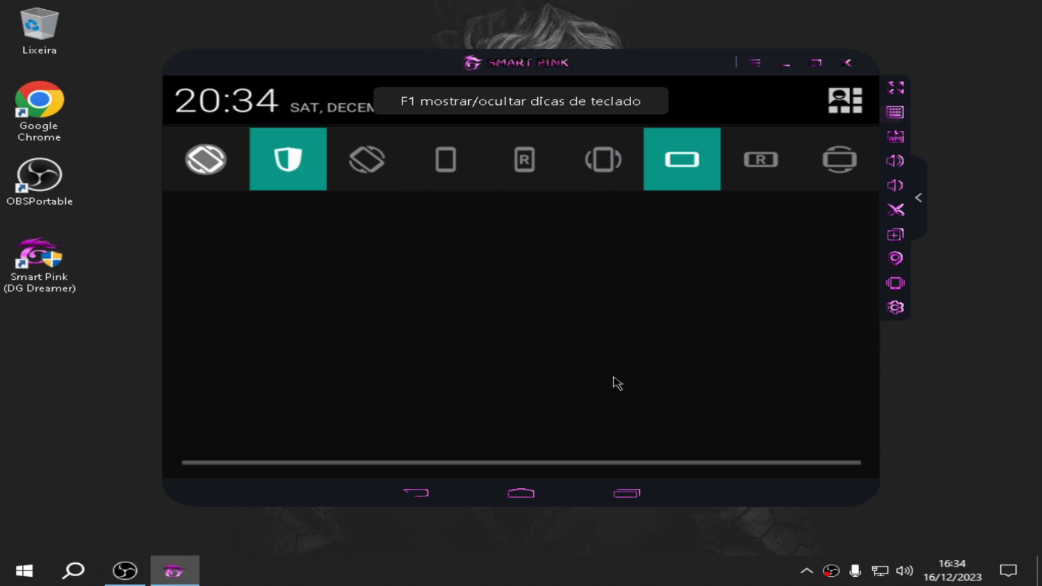
{"action": "left_click_drag", "start_coordinate": [623, 438], "coordinate": [632, 214]}
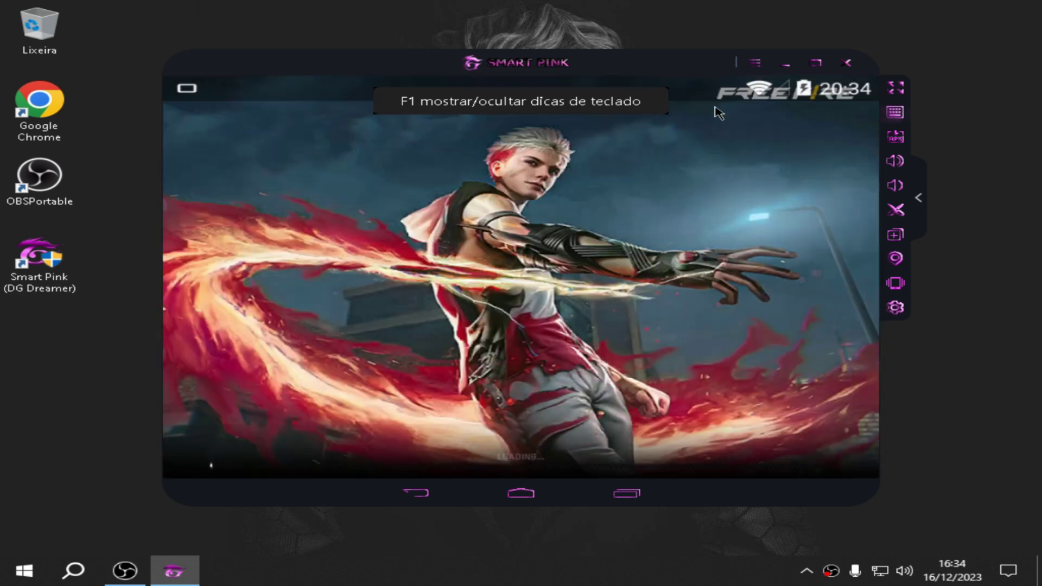
- Reopen the rotation controls over Free Fire and switch the forced orientation to portrait
{"action": "left_click_drag", "start_coordinate": [716, 102], "coordinate": [681, 193]}
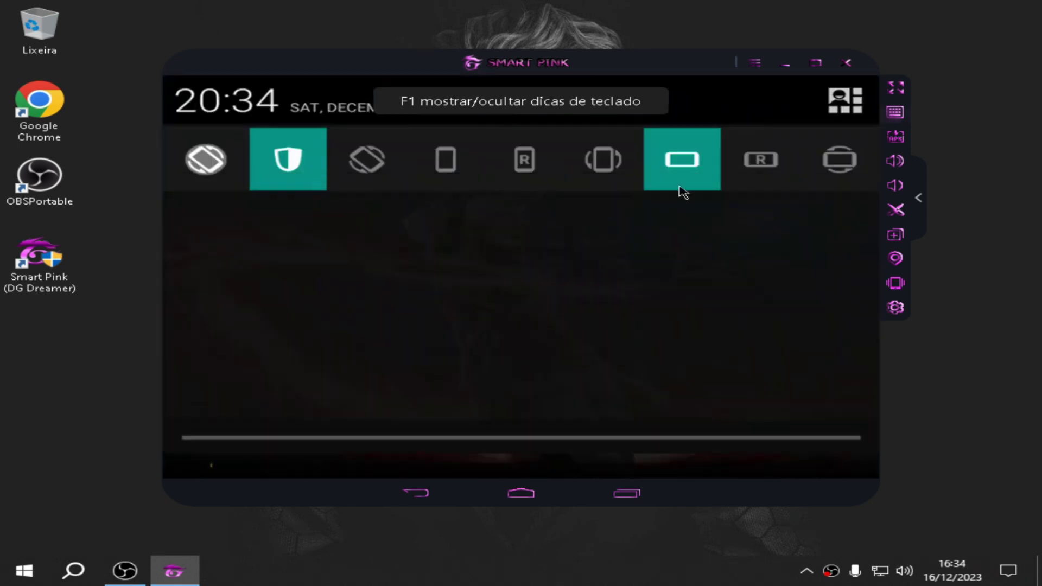
{"action": "left_click", "coordinate": [462, 167]}
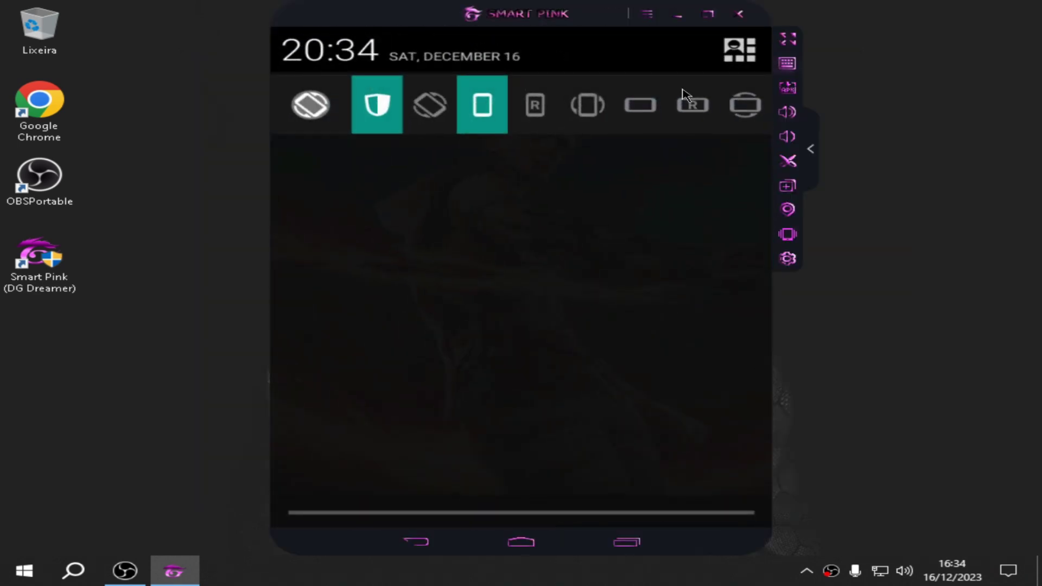